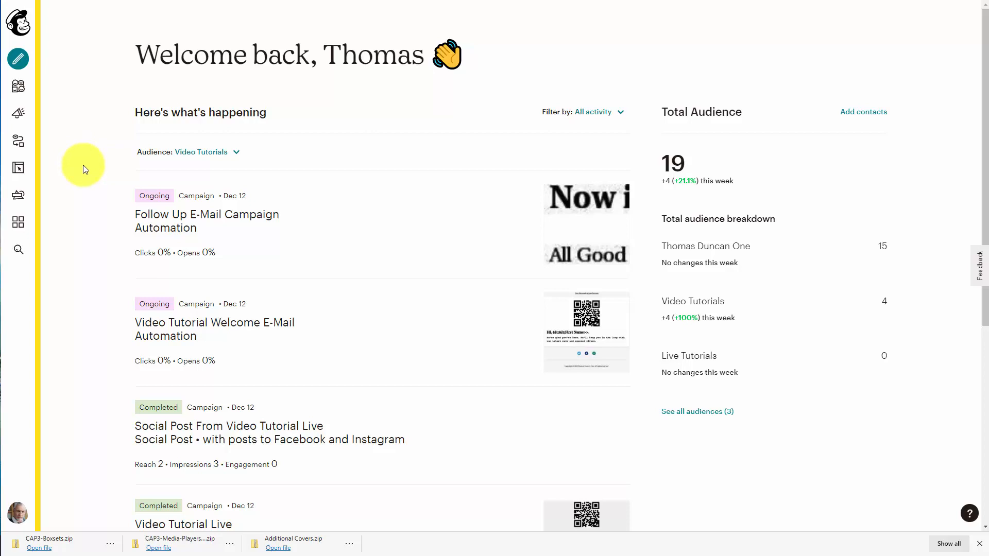
Open the embedded signup forms for the Video Tutorials audience.
click(23, 88)
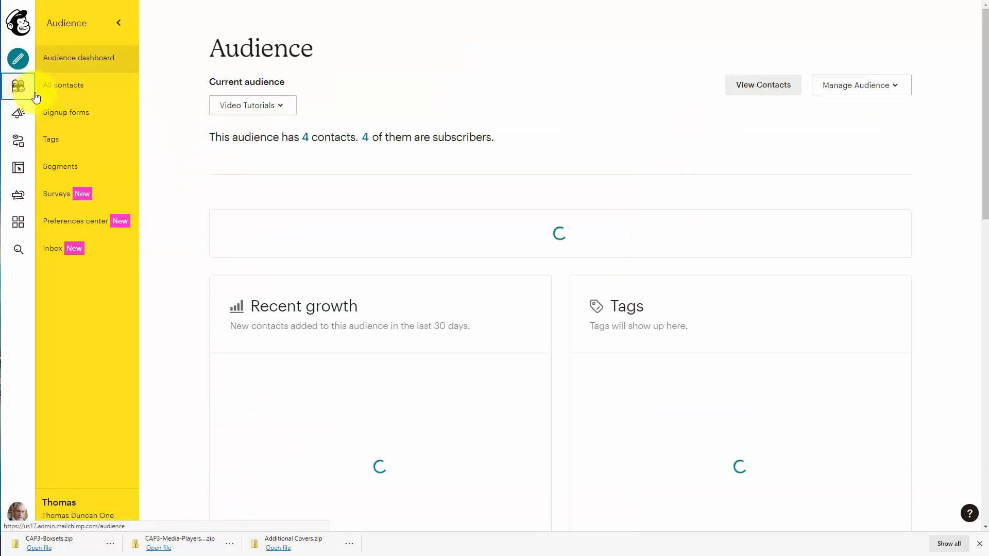
click(67, 113)
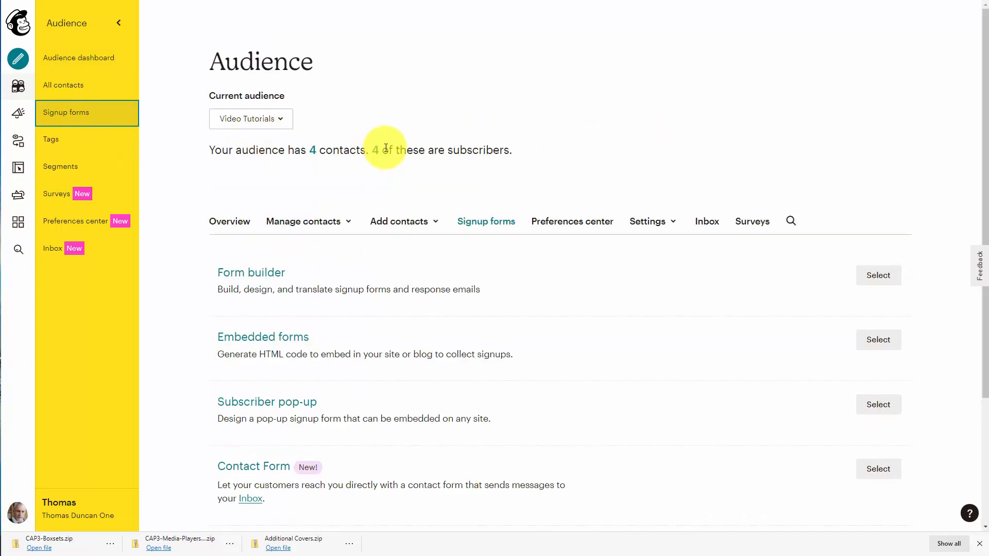
scroll(386, 148, down, 3)
scroll(301, 242, up, 3)
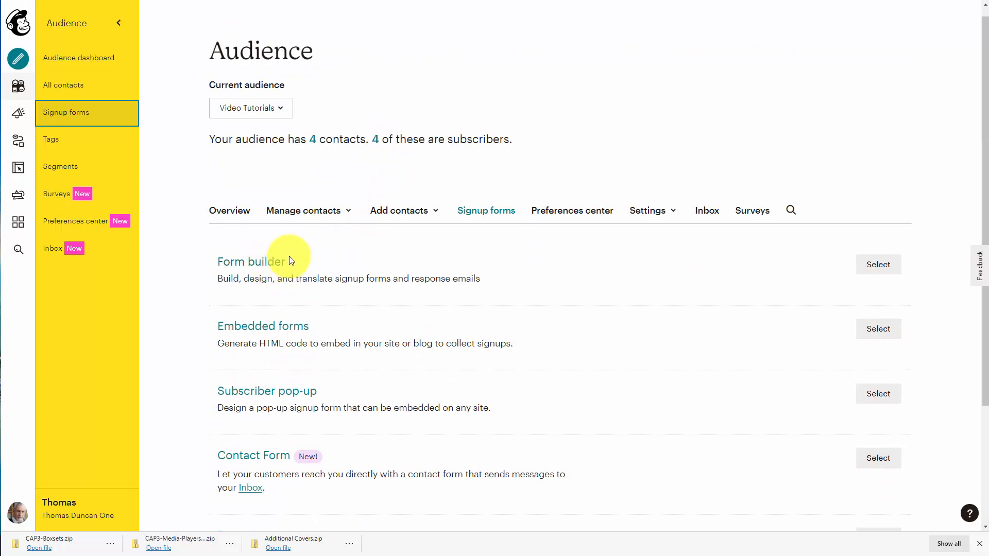
scroll(290, 260, down, 2)
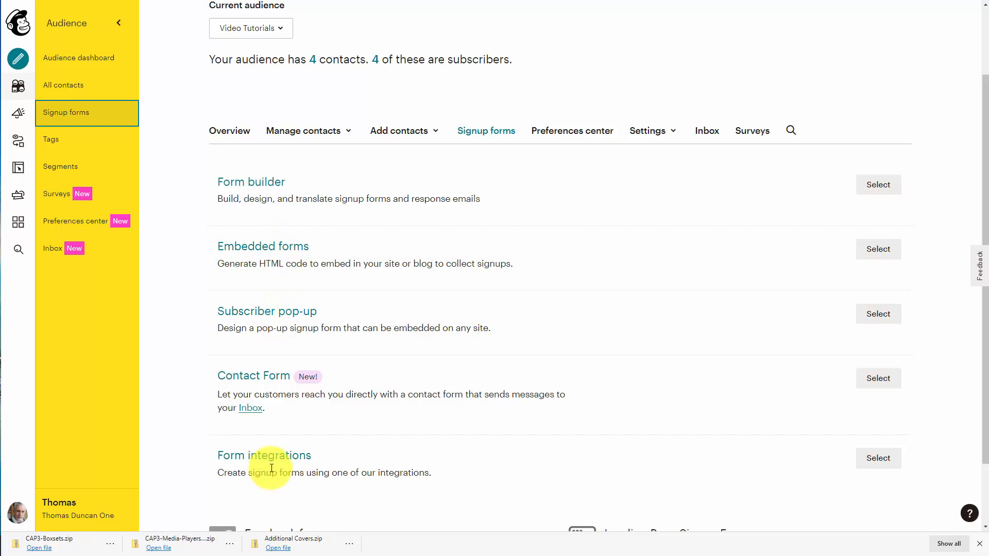
scroll(271, 466, up, 2)
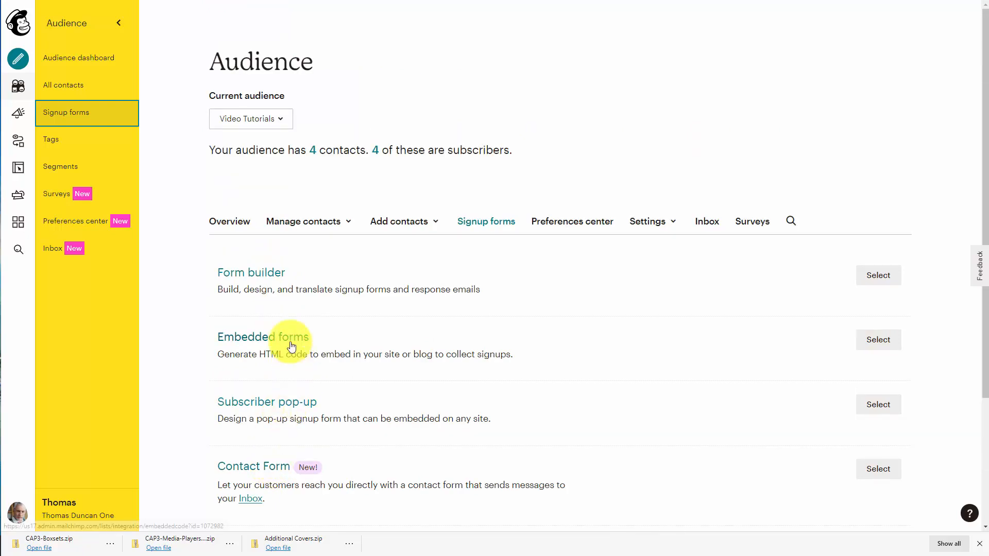
click(291, 340)
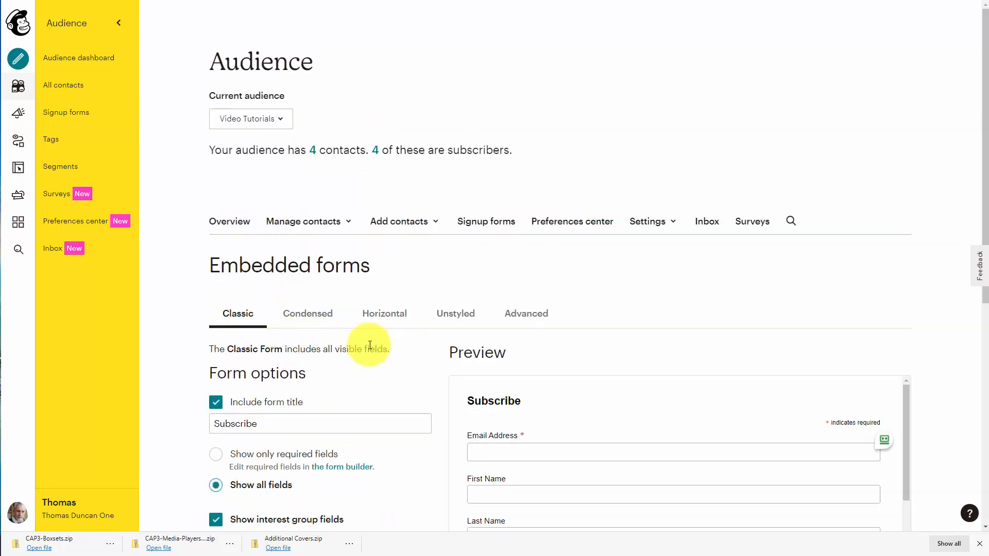
Examine the Classic embedded form preview and its generated code.
scroll(370, 345, down, 5)
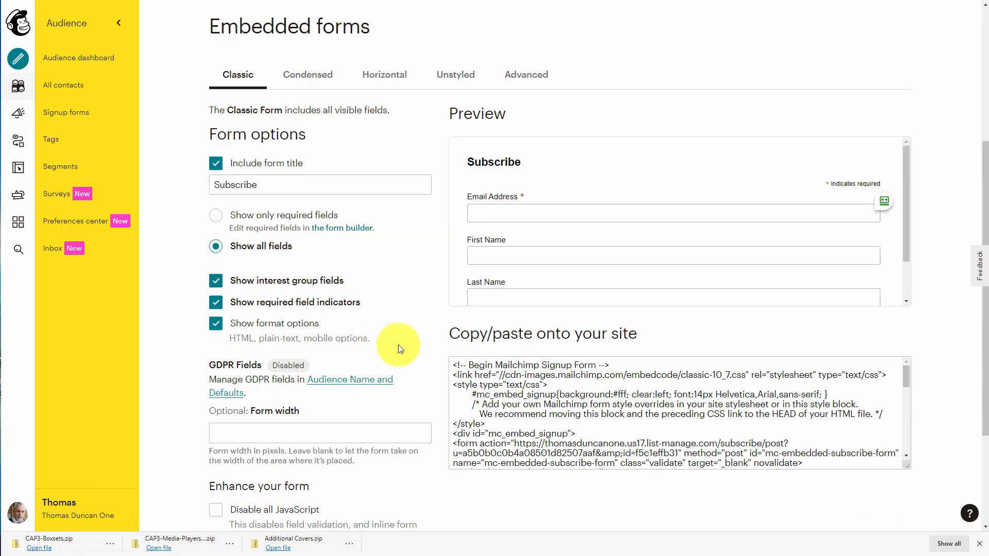
scroll(404, 336, down, 3)
scroll(628, 201, up, 3)
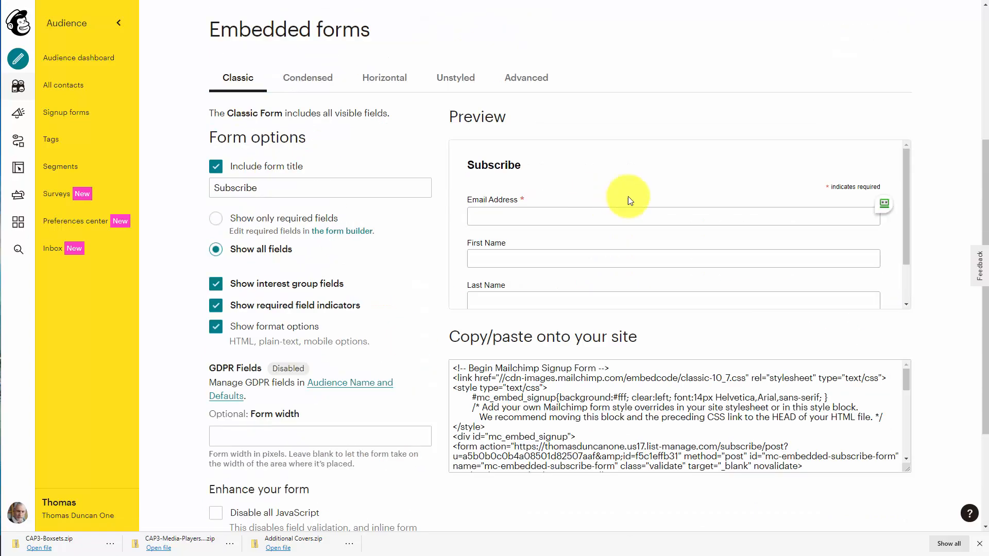
scroll(644, 198, down, 1)
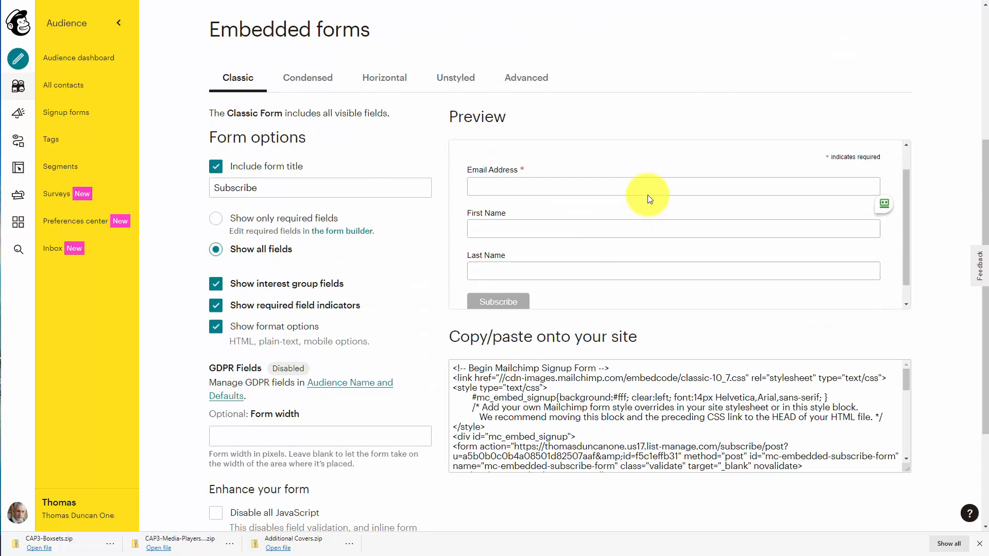
scroll(648, 199, up, 1)
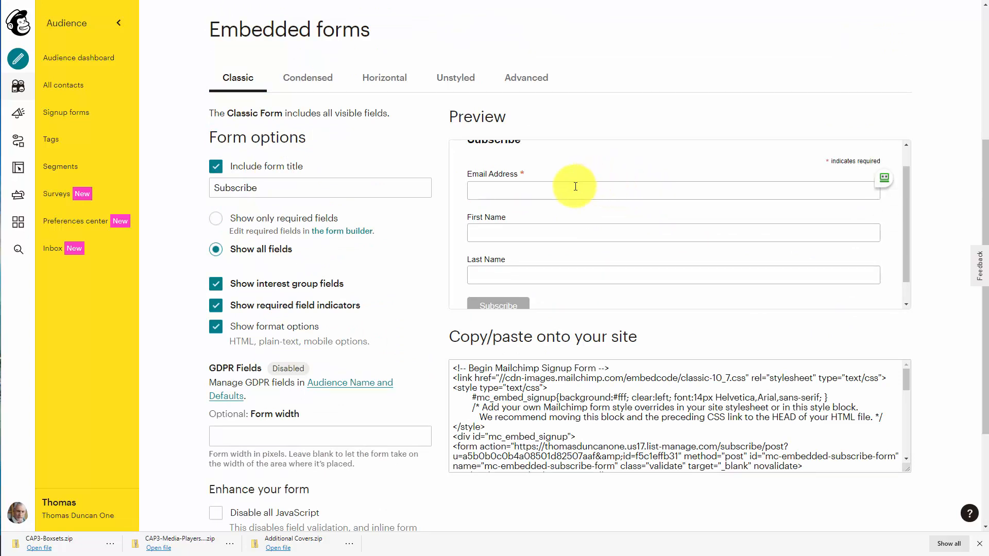
scroll(575, 186, down, 1)
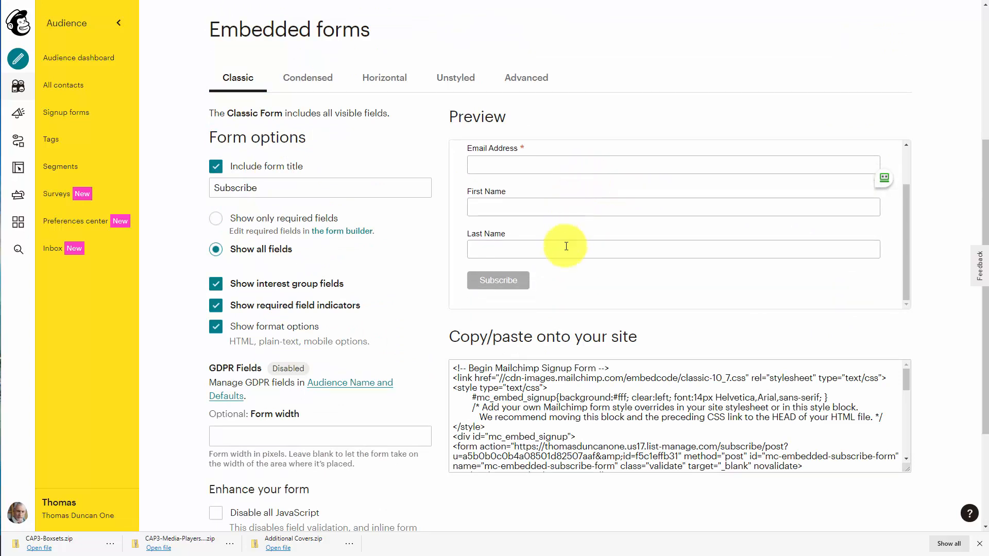
scroll(564, 270, up, 1)
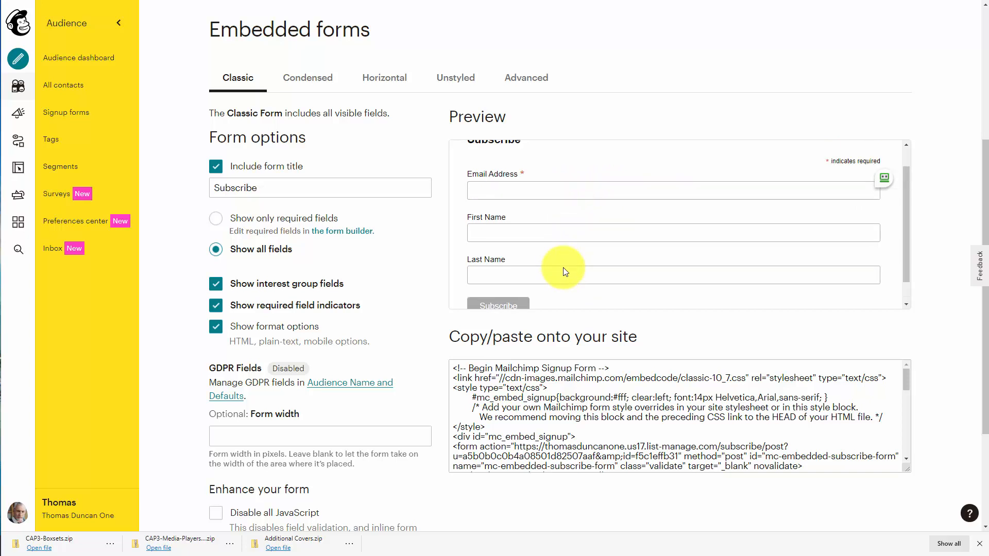
scroll(601, 260, down, 1)
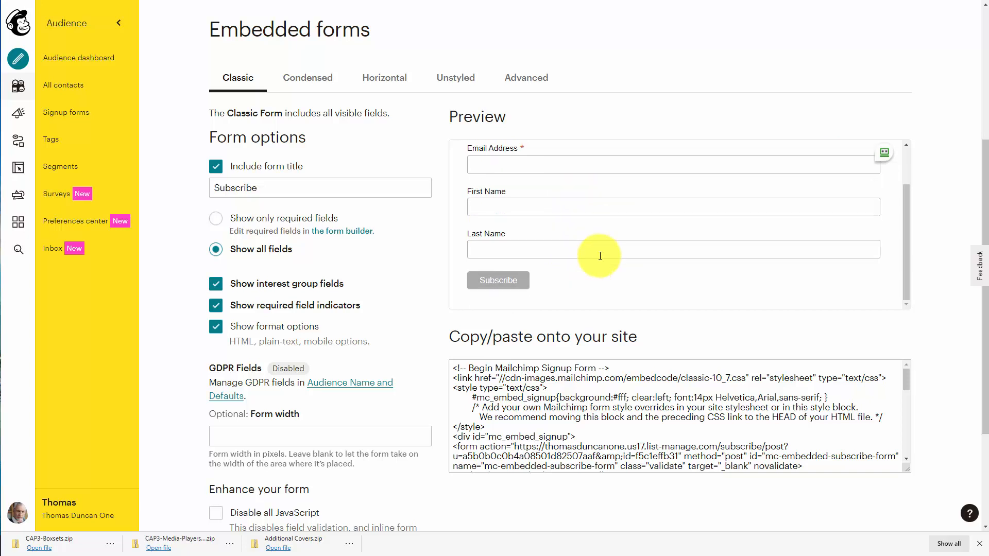
Copy the Classic form's embed code.
click(459, 377)
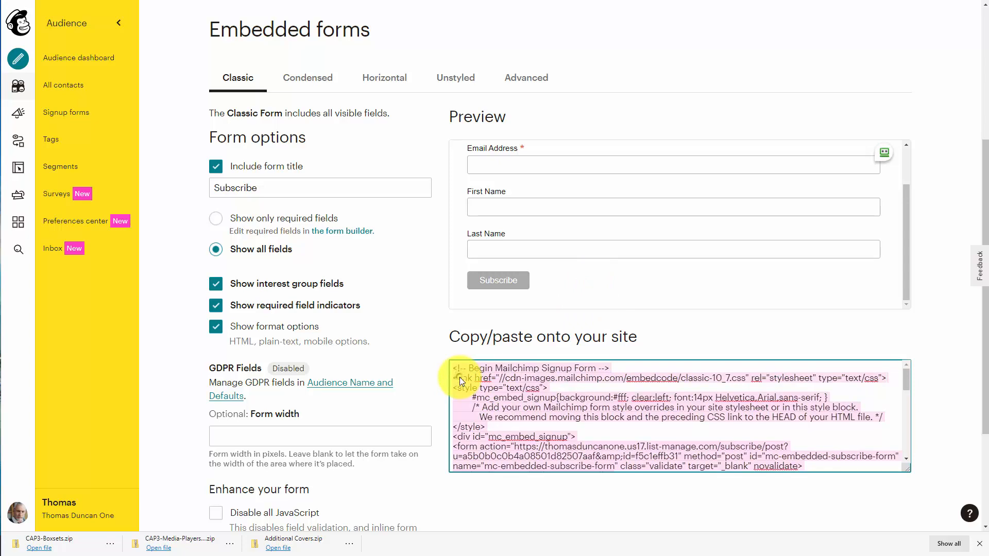
right_click(459, 377)
click(497, 126)
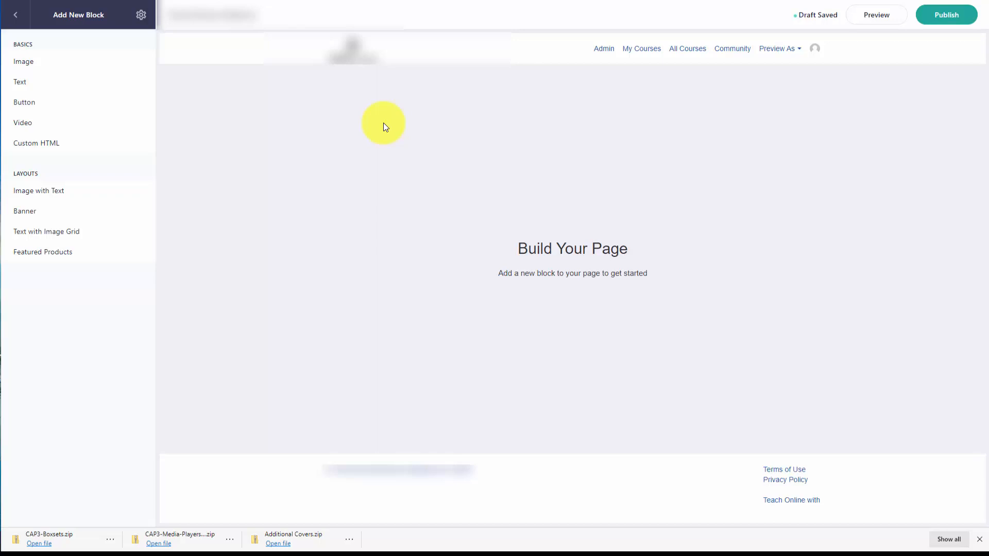
Switch to the Teachable page editor, add a Custom HTML block with the pasted signup code, and preview the page.
click(44, 149)
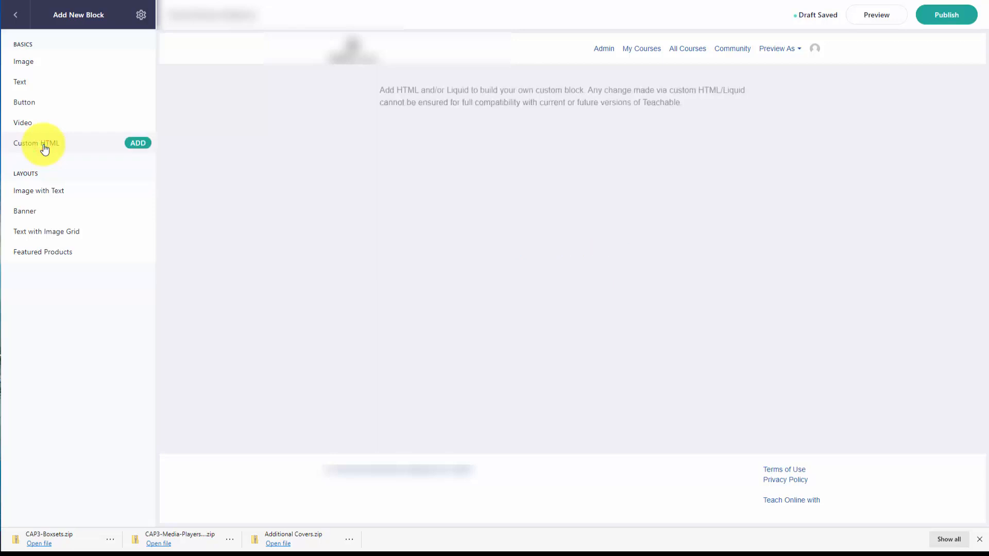
click(141, 144)
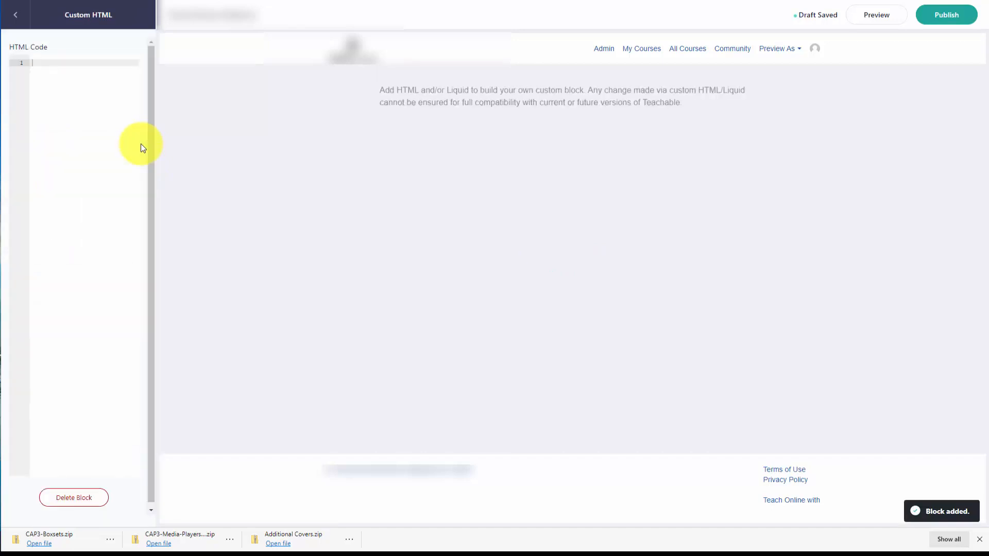
click(44, 63)
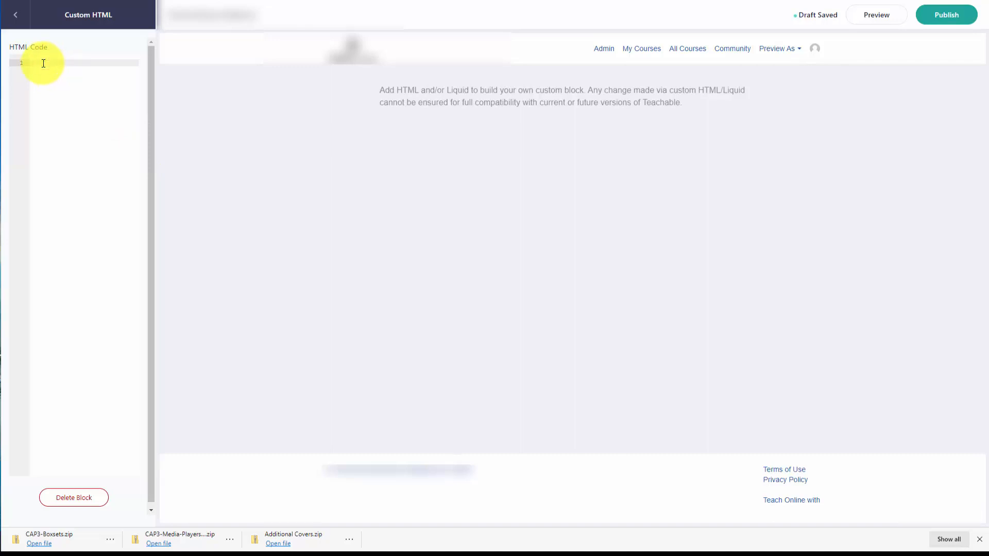
key(ctrl+v)
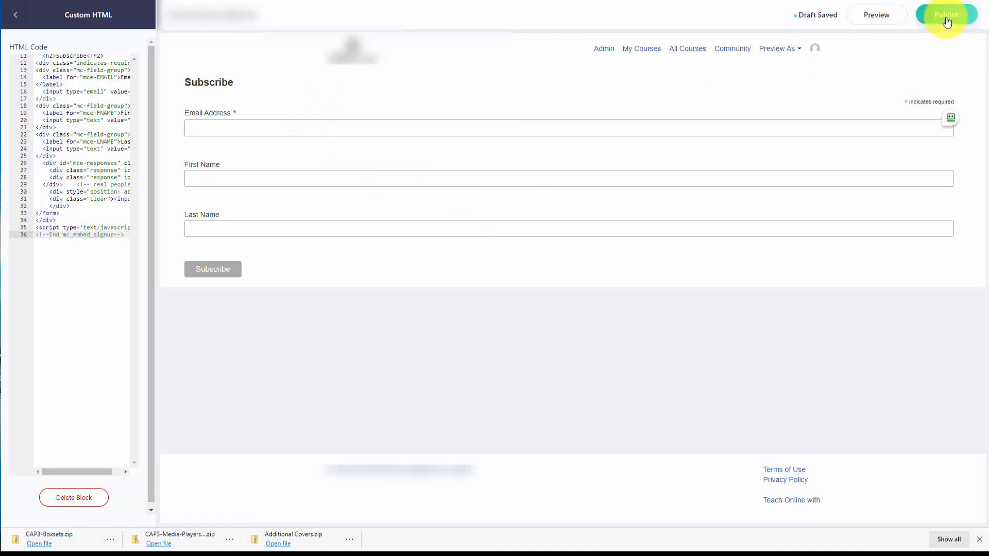
click(866, 15)
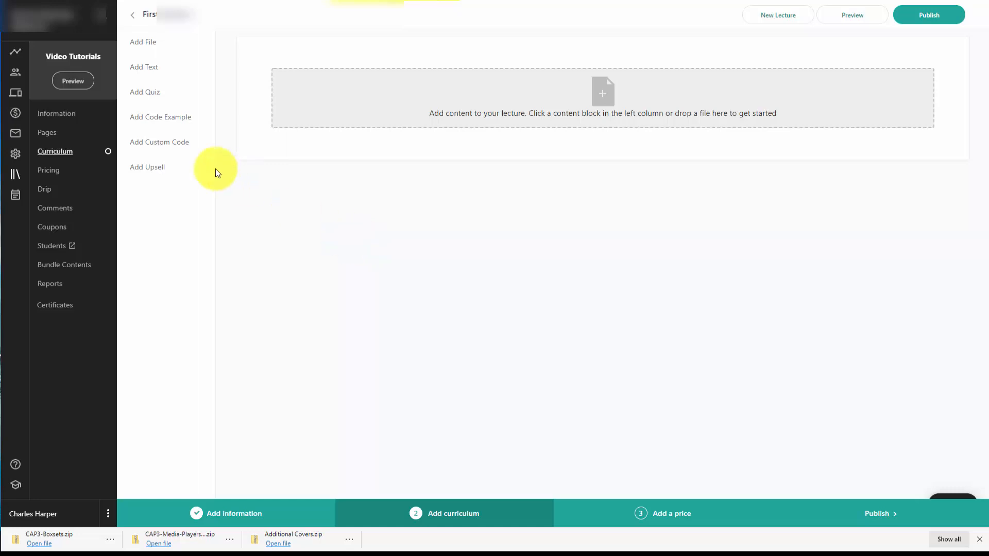
Add a custom code block containing the pasted signup form code to the lecture and preview it.
click(173, 147)
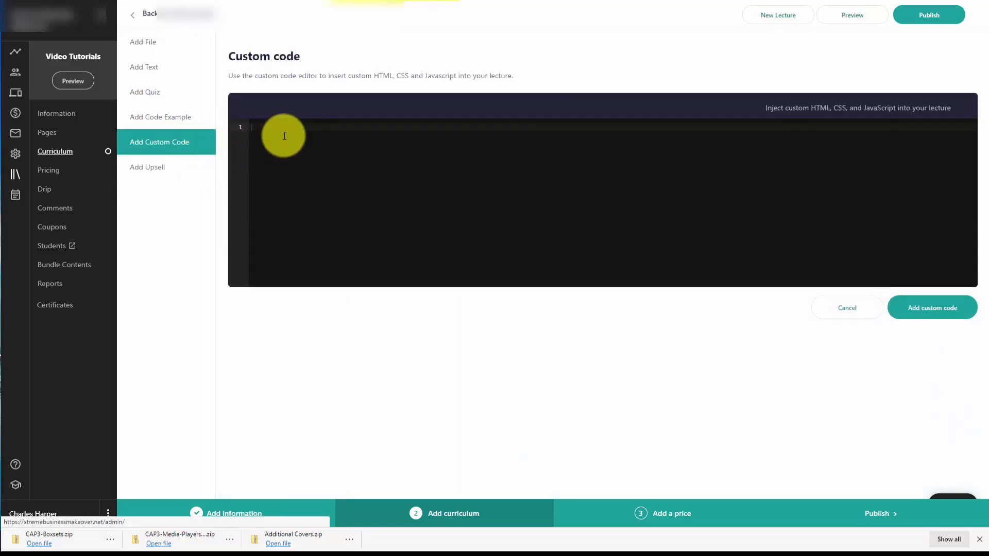
click(279, 127)
key(ctrl+v)
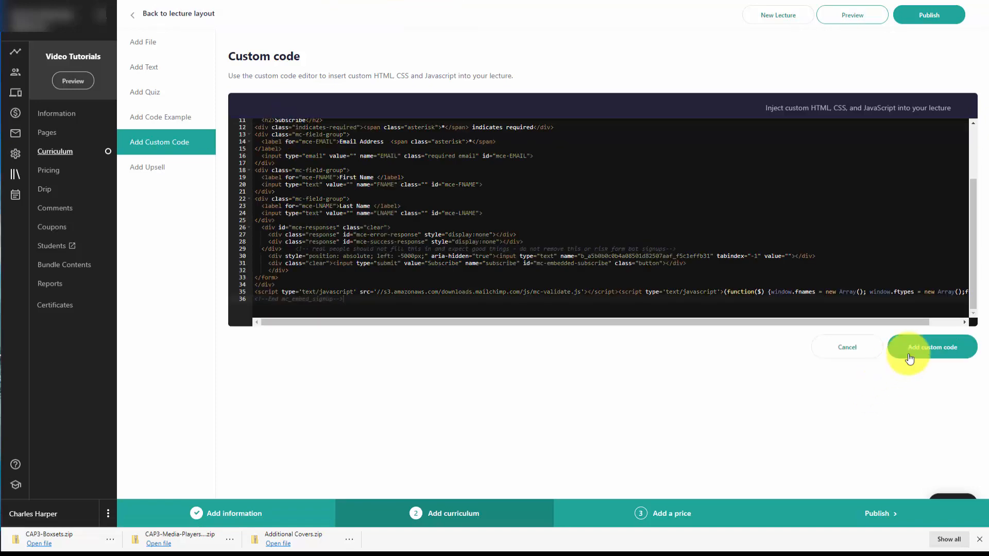
click(942, 347)
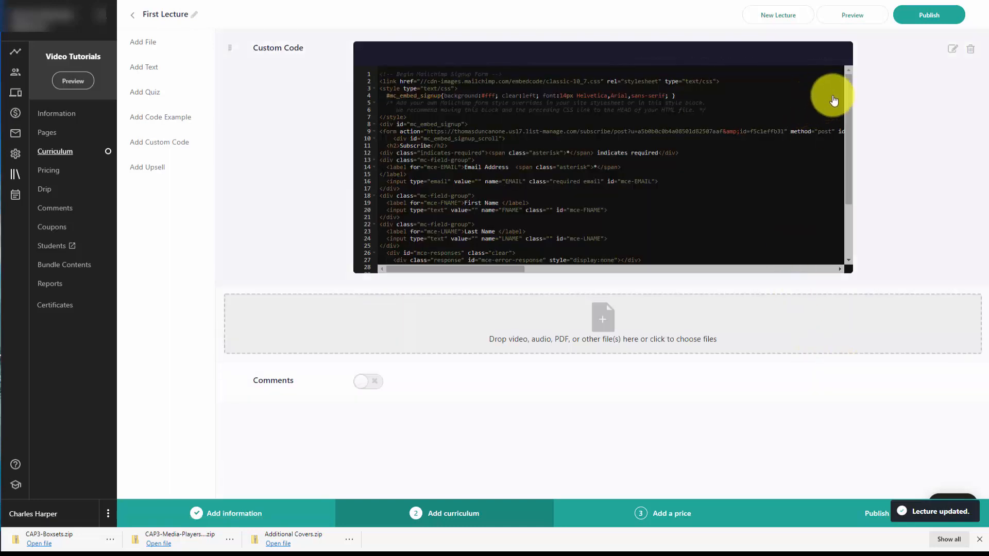
click(853, 15)
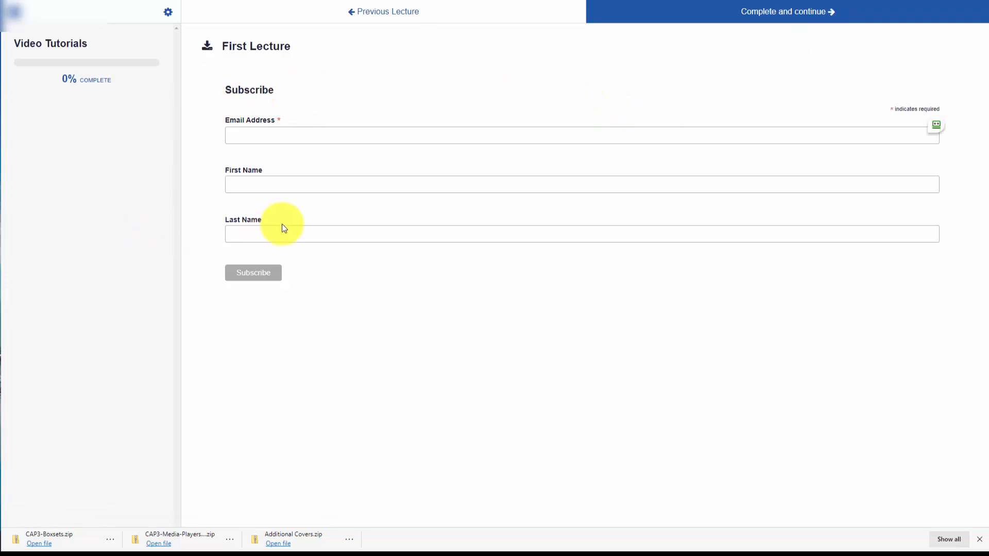
Close the preview and open the Facebook integration settings in Mailchimp.
key(ctrl+w)
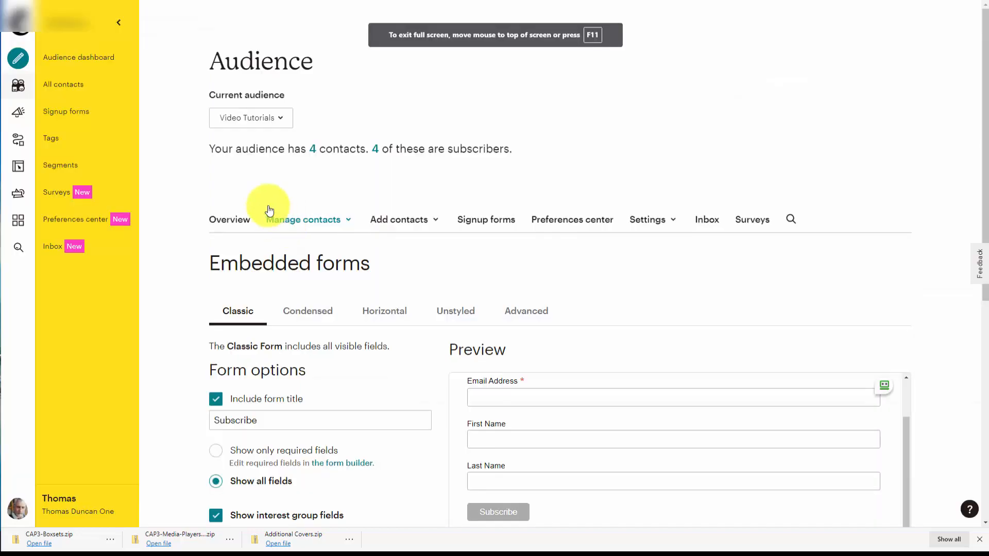
click(70, 112)
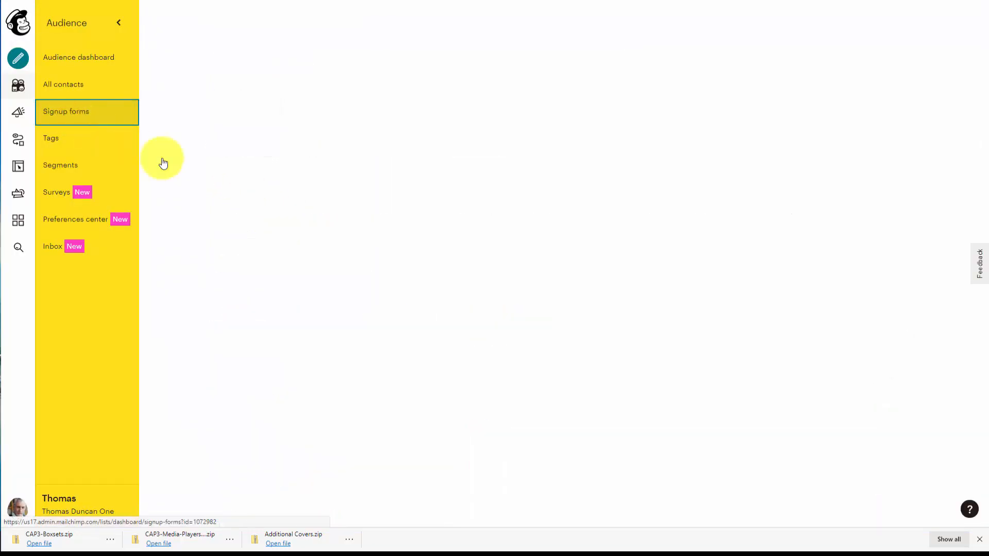
scroll(372, 202, down, 3)
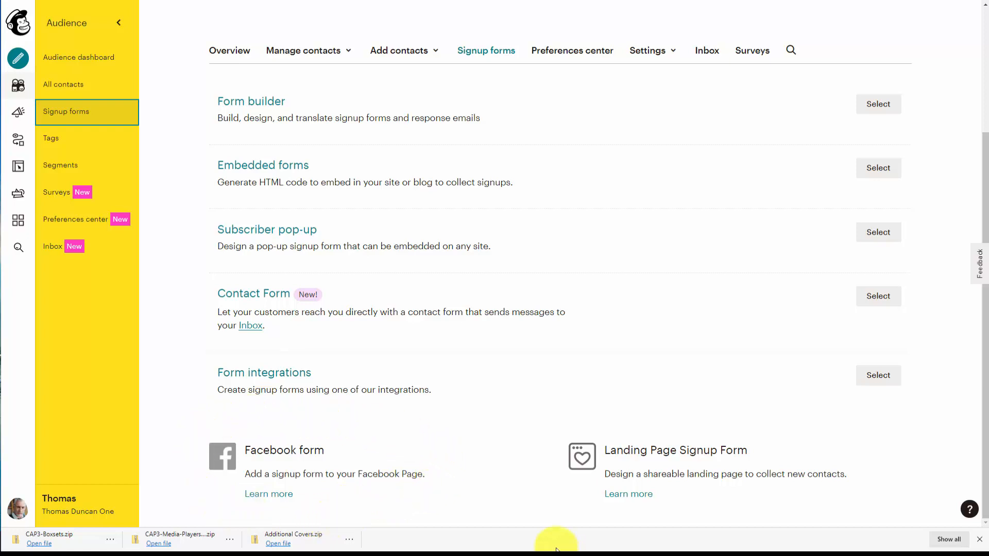
click(18, 226)
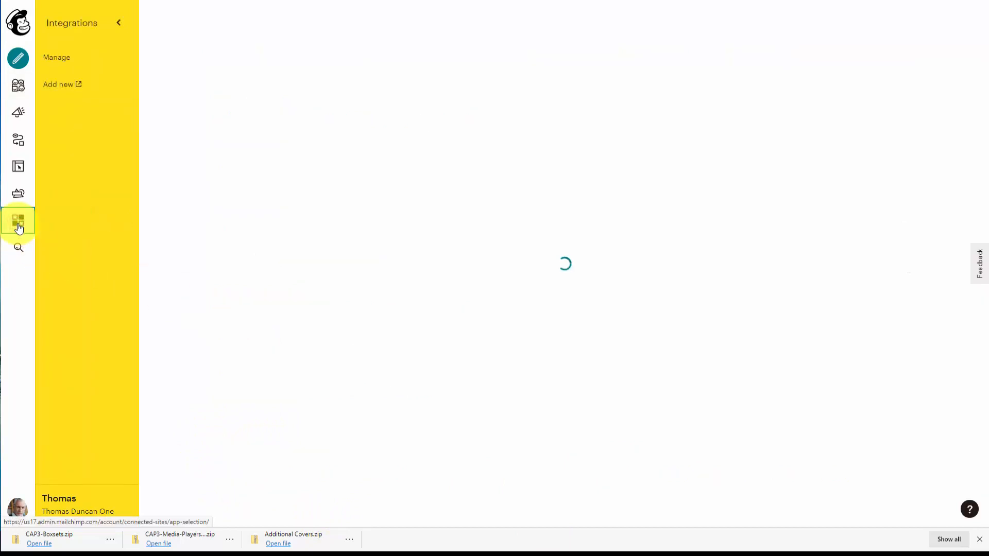
scroll(233, 329, down, 2)
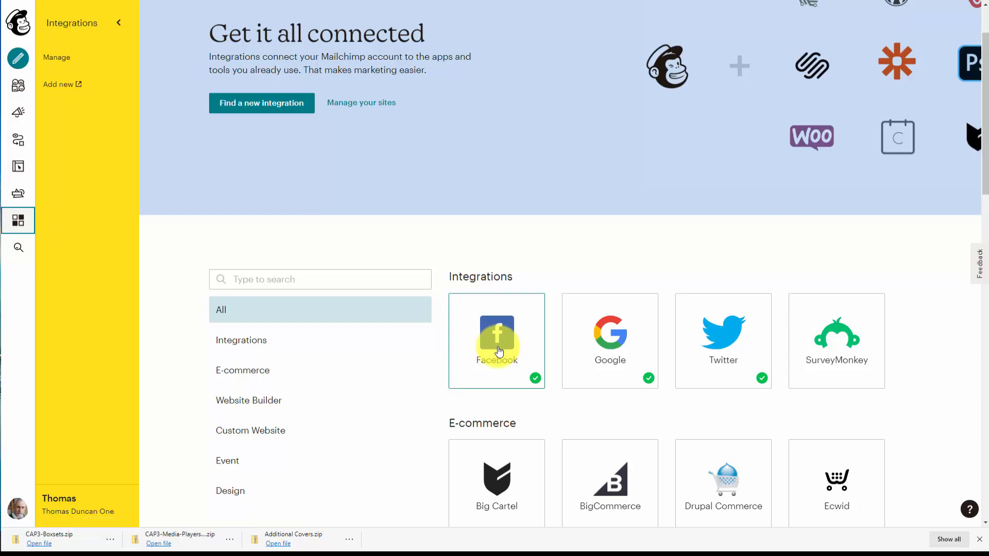
click(498, 350)
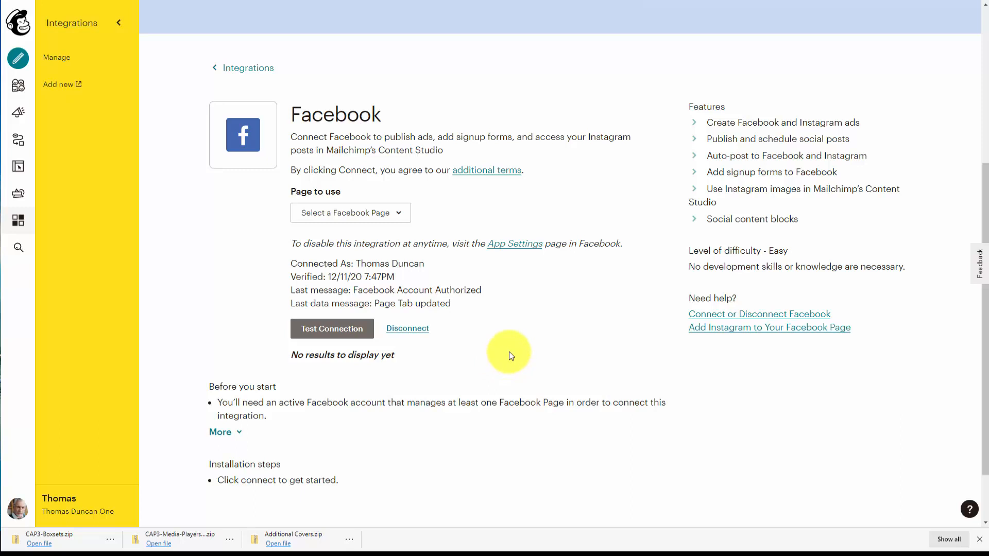
Test the Facebook connection and set the audience to use to Video Tutorials.
click(331, 332)
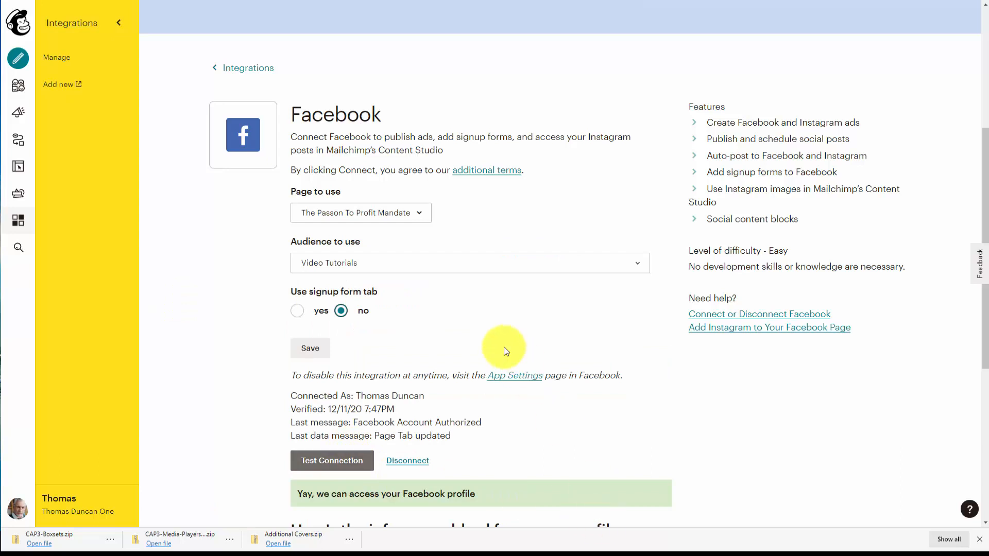
click(477, 264)
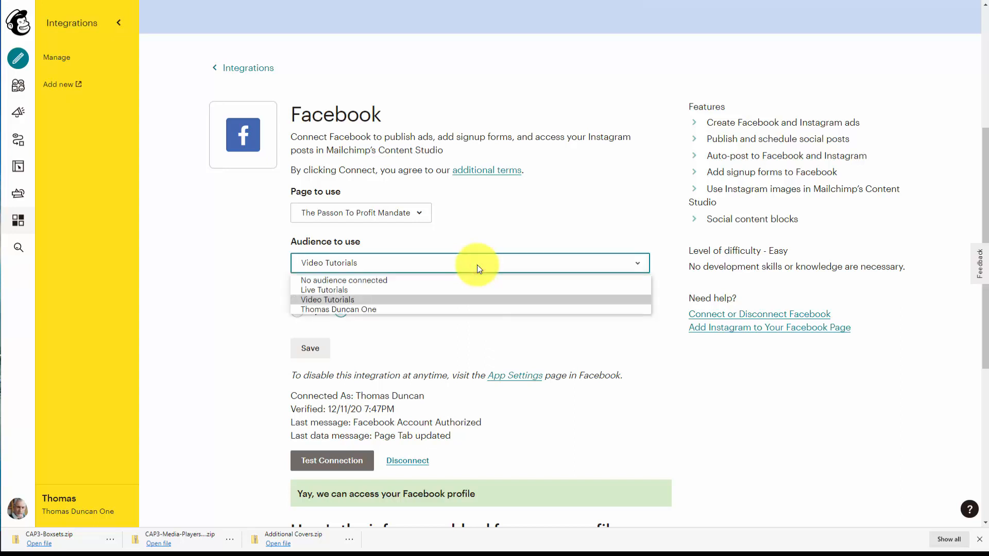
click(337, 300)
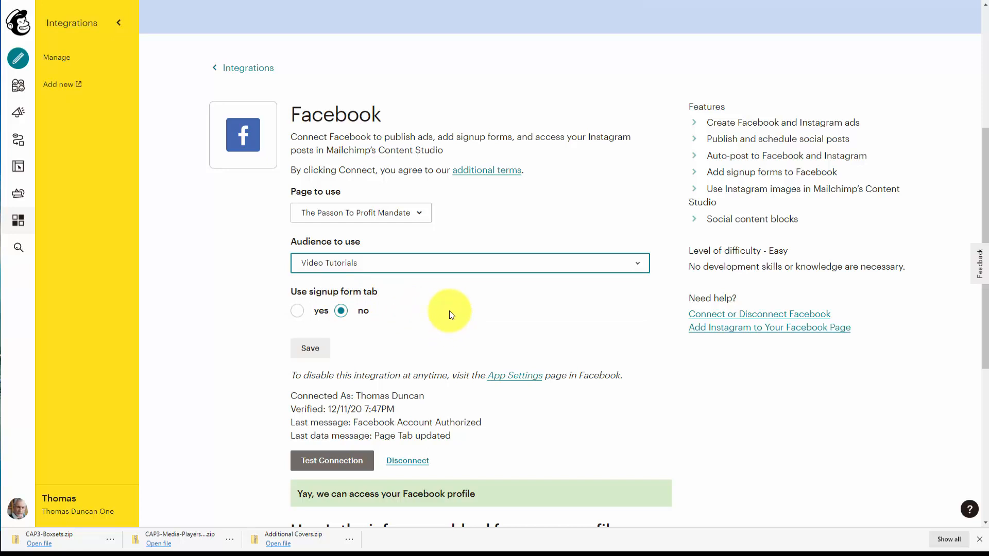
Enable the signup form tab, choose the Facebook-esque form theme, and save the Facebook integration settings.
click(299, 311)
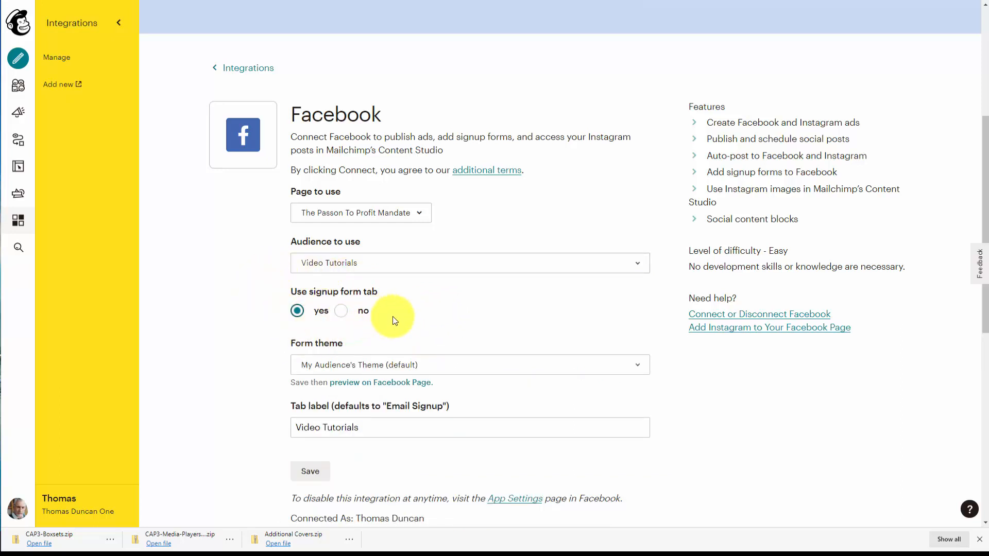
click(515, 368)
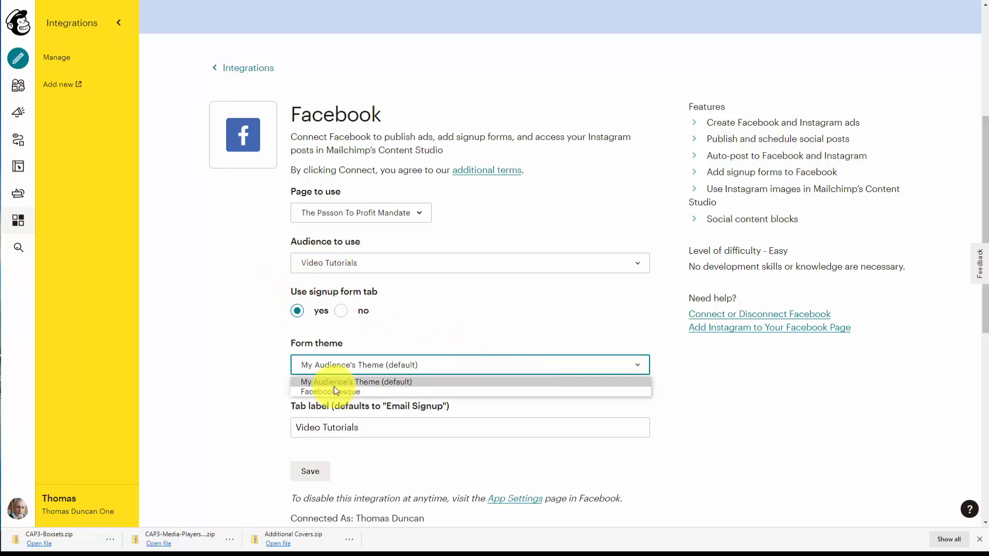
click(332, 391)
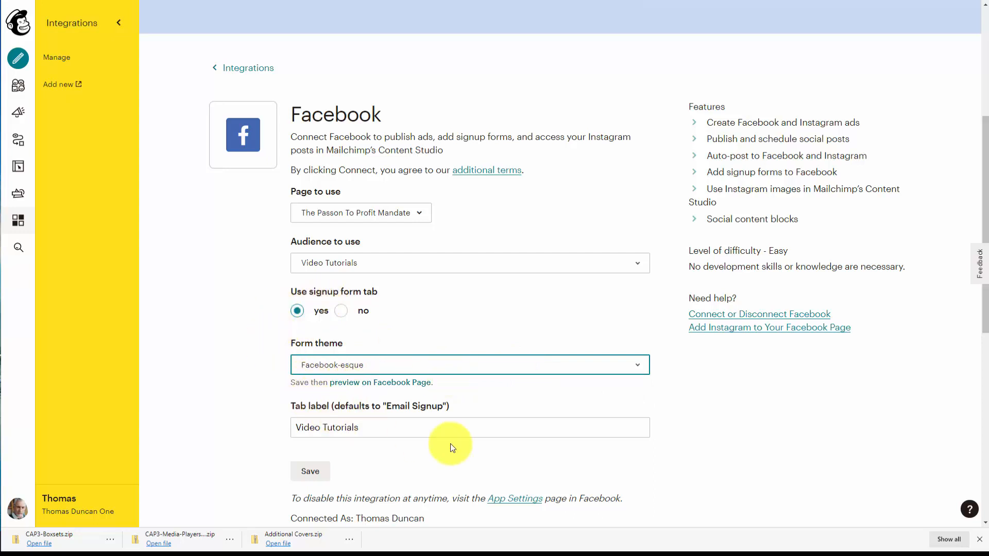
click(381, 428)
scroll(265, 411, down, 2)
text(Lin)
key(BackSpace)
key(BackSpace)
key(BackSpace)
key(BackSpace)
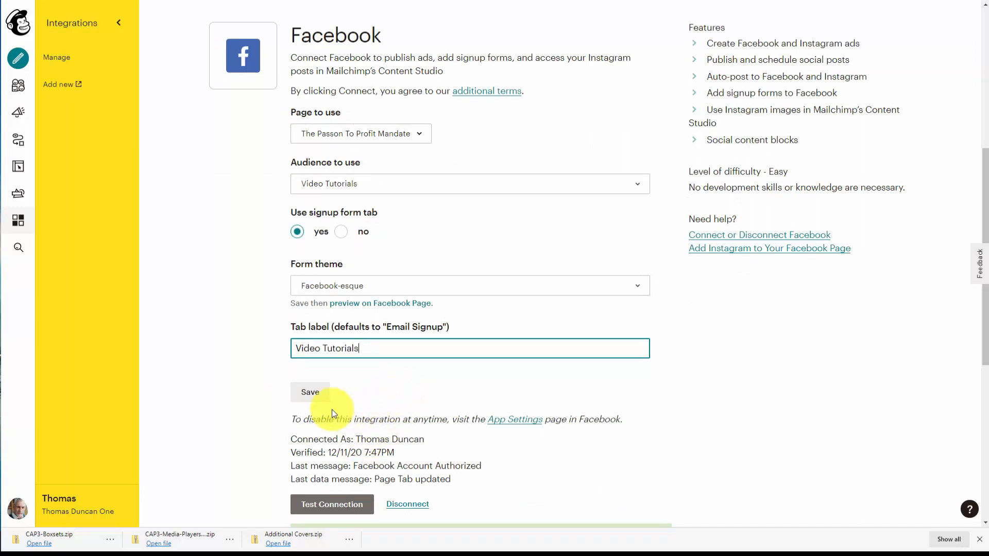
click(311, 396)
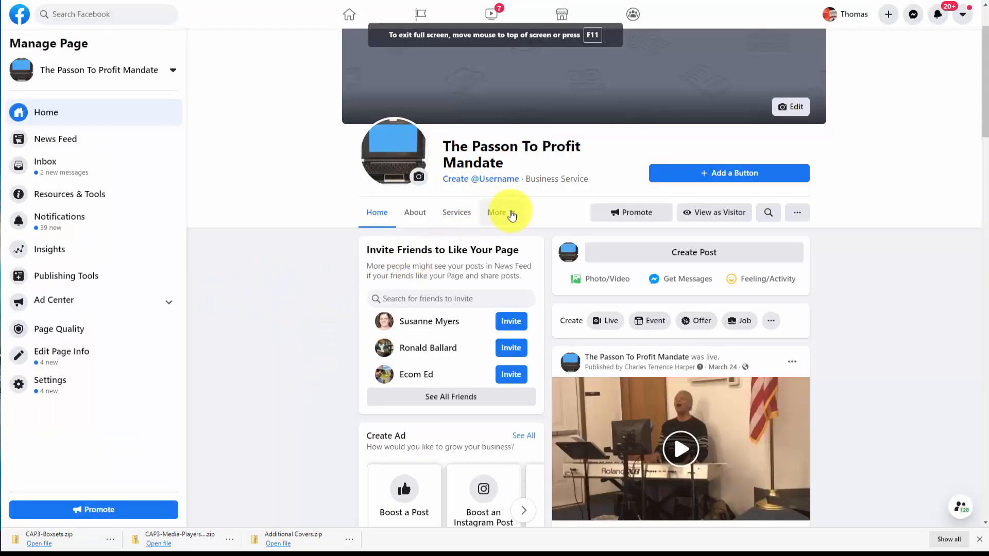
Open the Video Tutorials tab on the Facebook page to view the signup form.
click(510, 213)
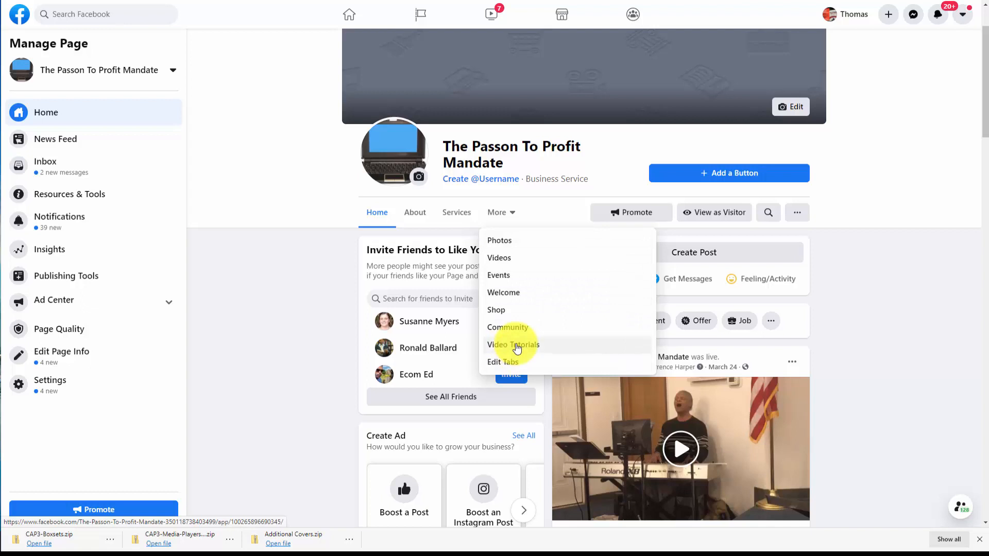
click(517, 349)
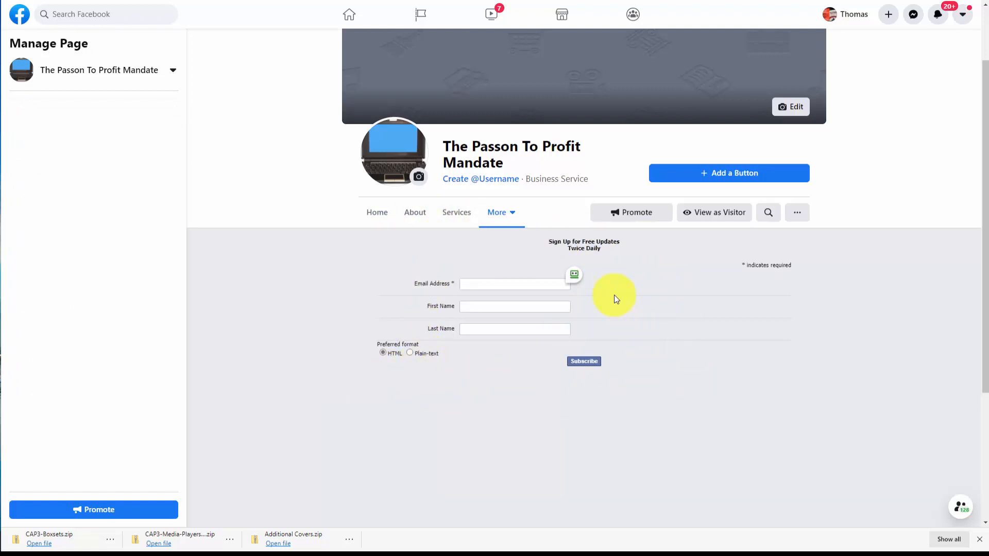
click(574, 274)
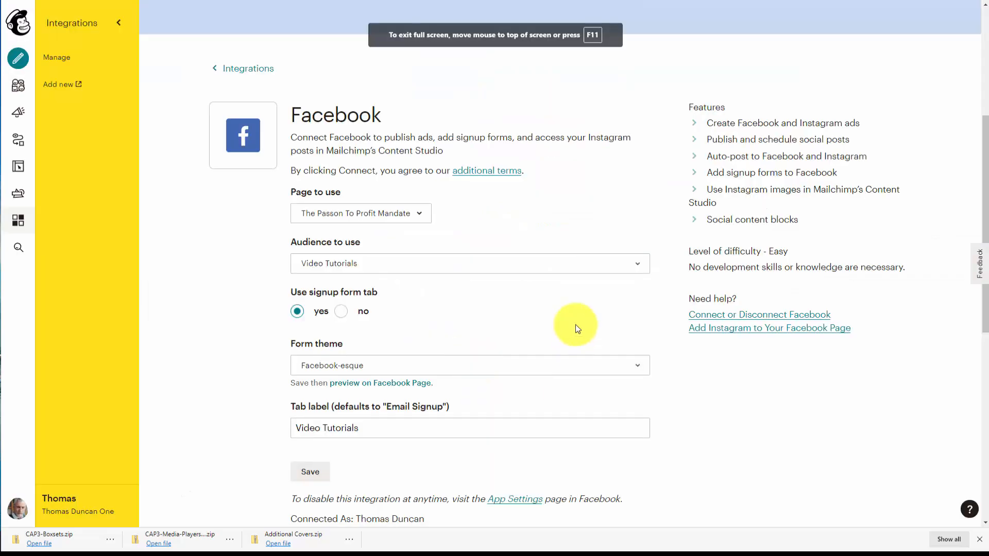
Change the form theme to My Audience's Theme (default) and save the integration settings.
scroll(574, 257, down, 2)
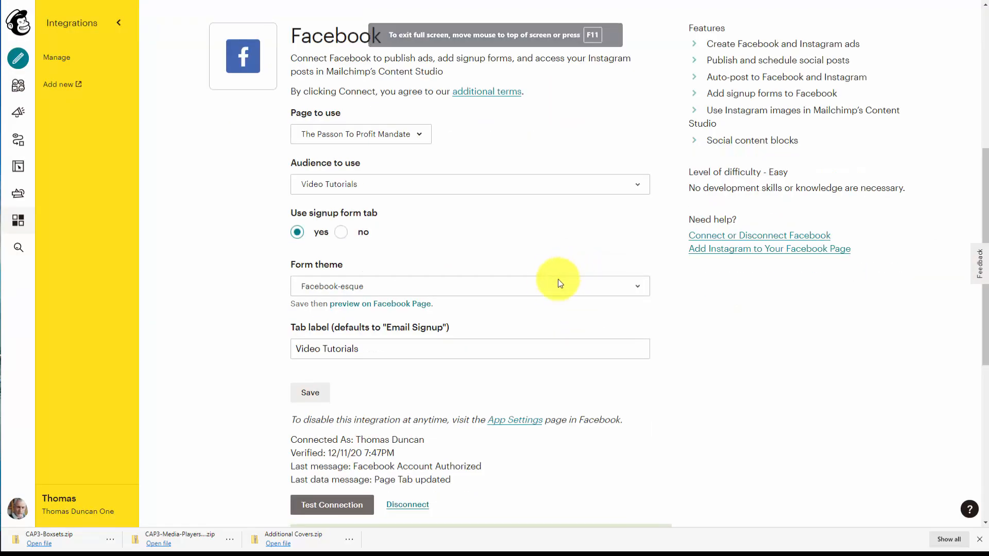
click(513, 295)
click(407, 303)
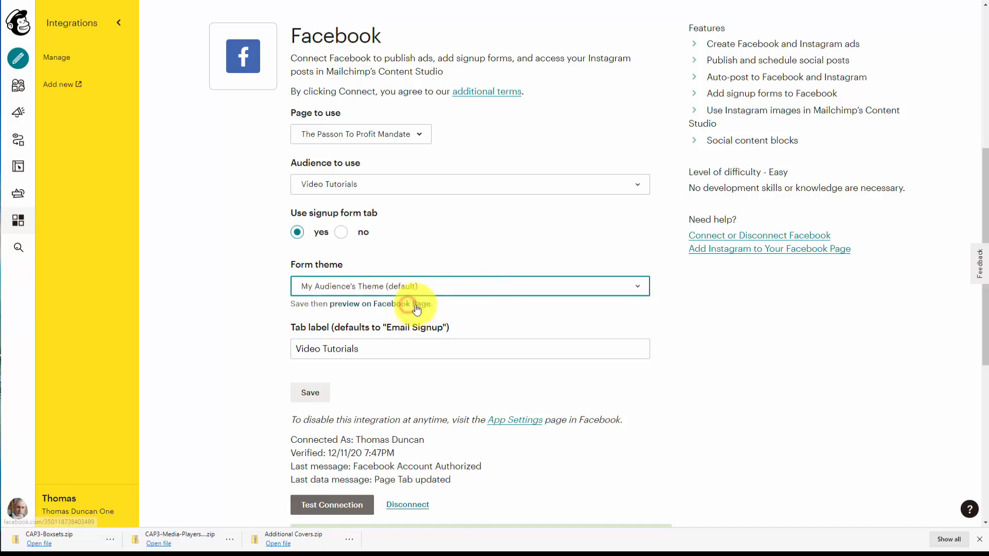
scroll(543, 301, down, 4)
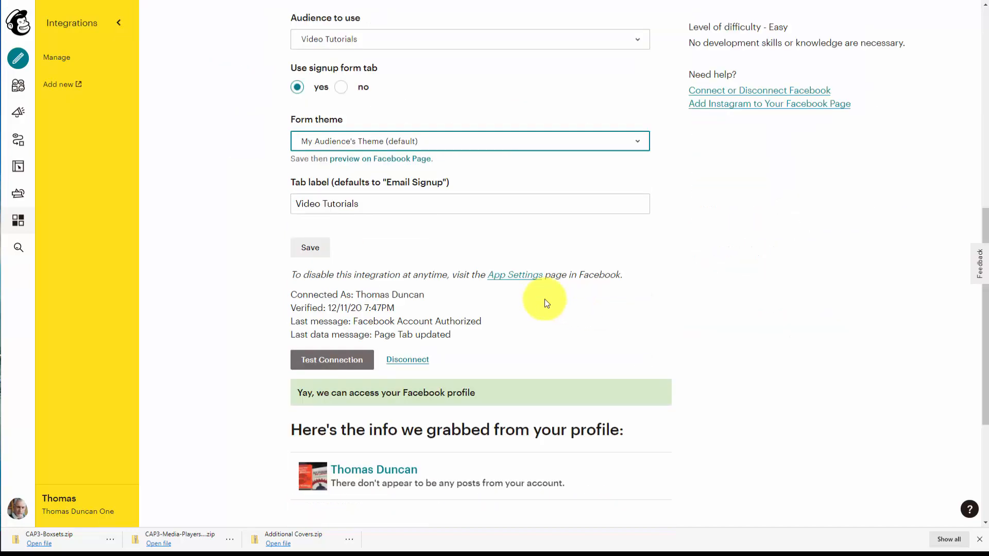
scroll(546, 304, up, 3)
scroll(543, 303, down, 2)
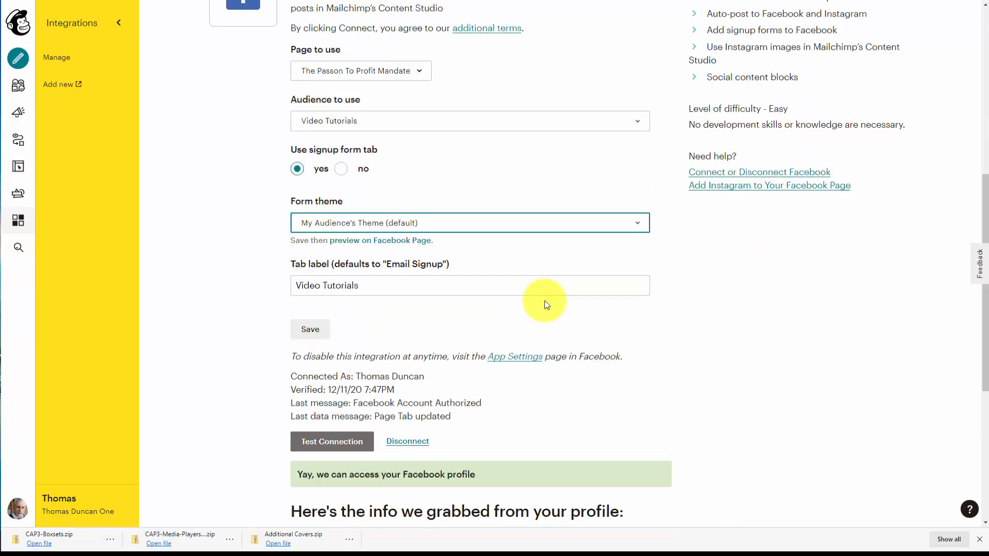
click(310, 315)
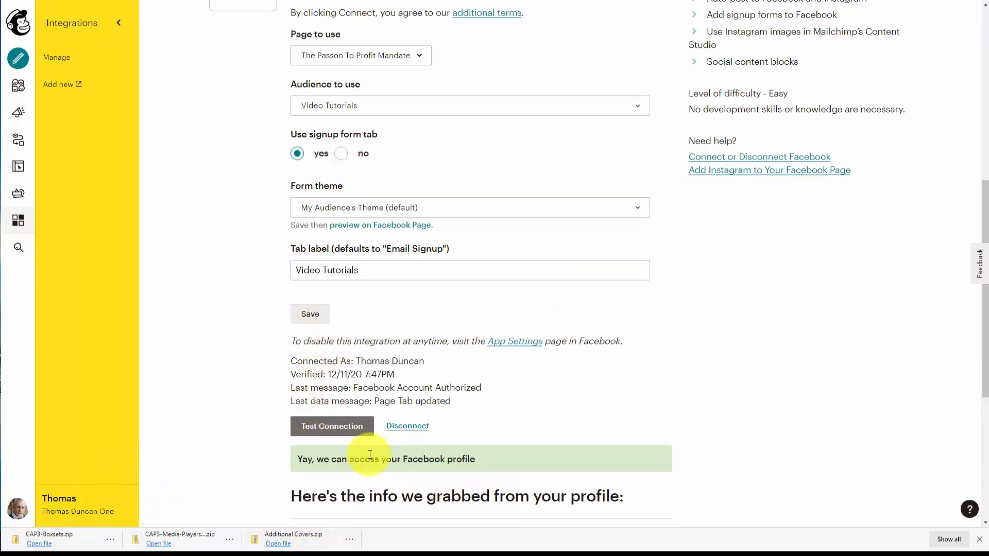
View the Video Tutorials tab on the Facebook page to check the restyled signup form.
scroll(264, 500, up, 2)
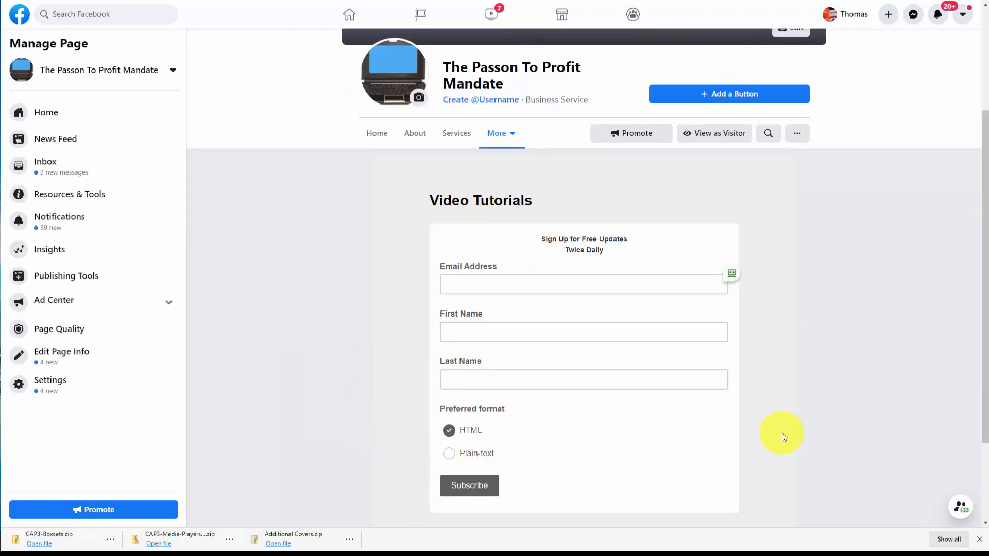
click(731, 274)
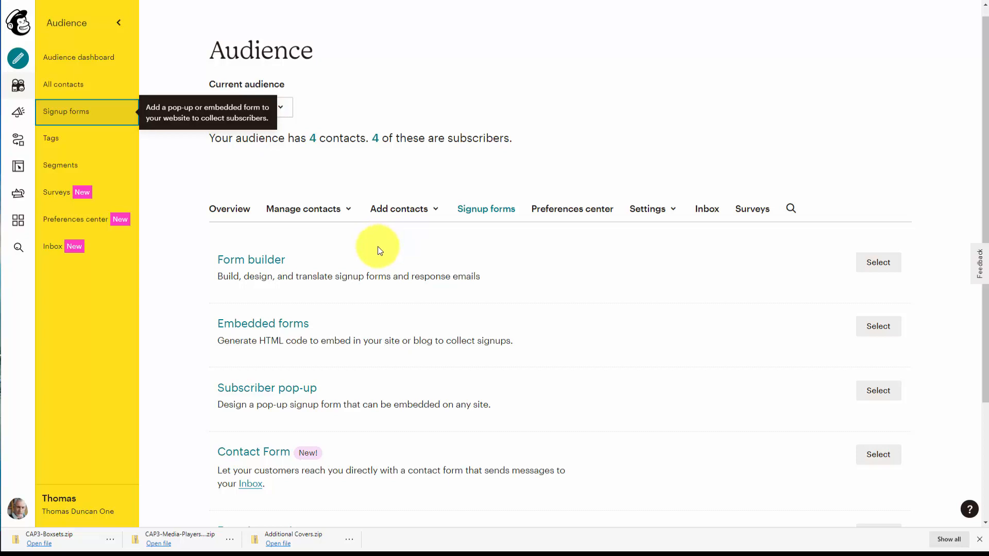
Go back to the Mailchimp integrations list and open the WordPress integration.
click(18, 222)
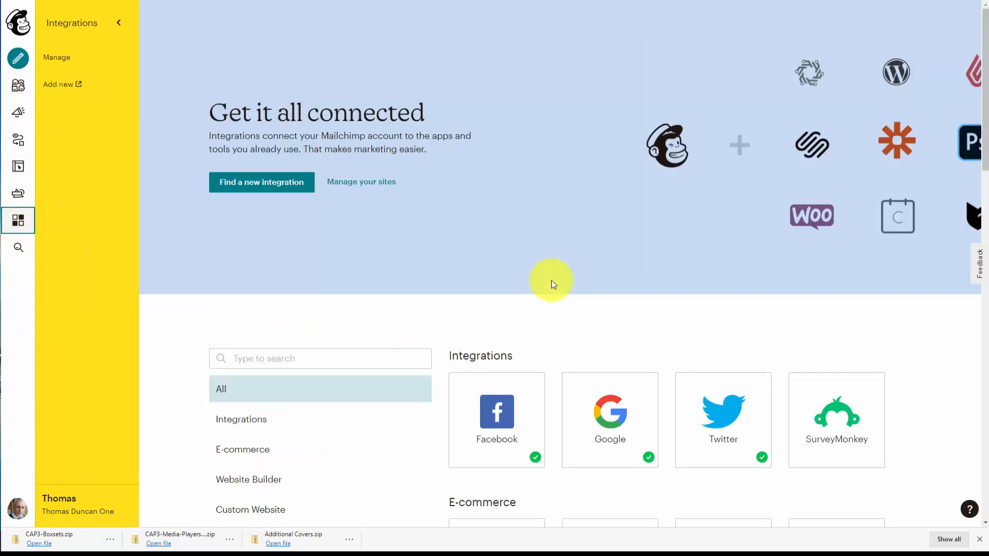
scroll(551, 280, down, 7)
scroll(551, 280, down, 8)
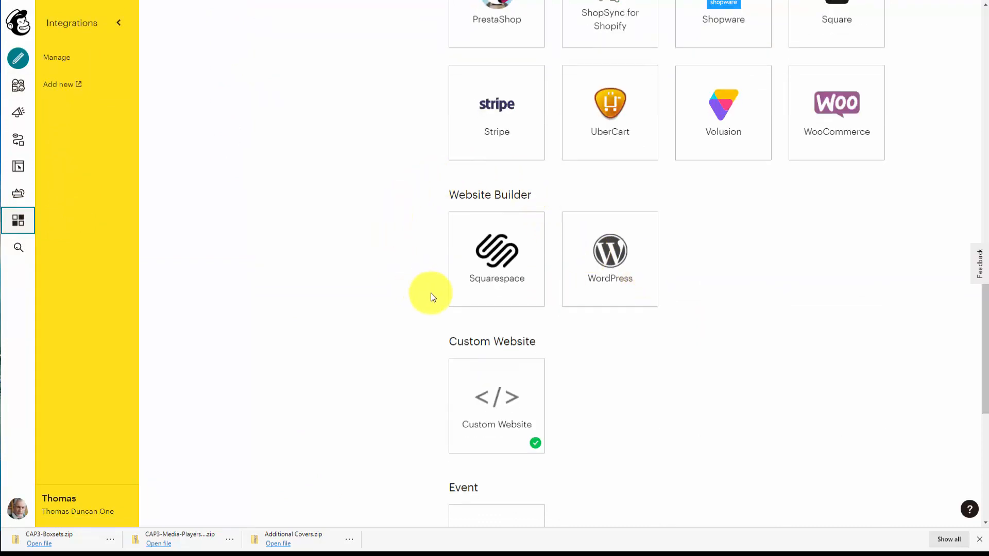
click(607, 263)
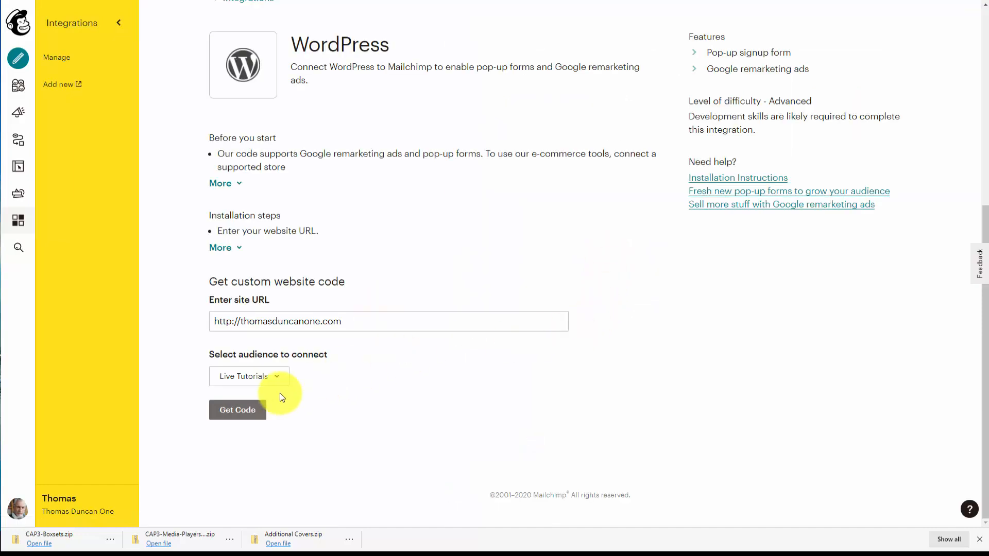
Select the Video Tutorials audience to connect and generate the custom website code.
click(272, 379)
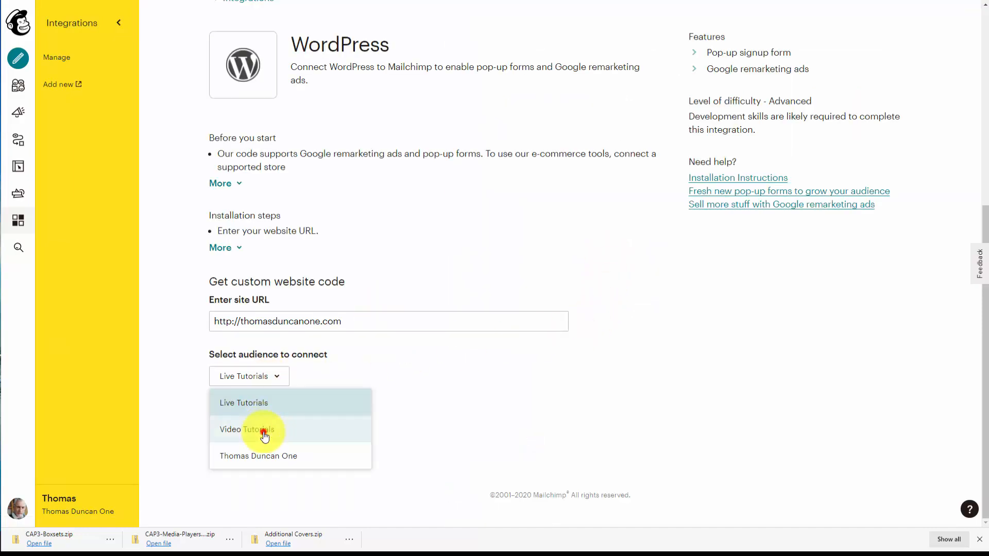
click(261, 431)
click(241, 415)
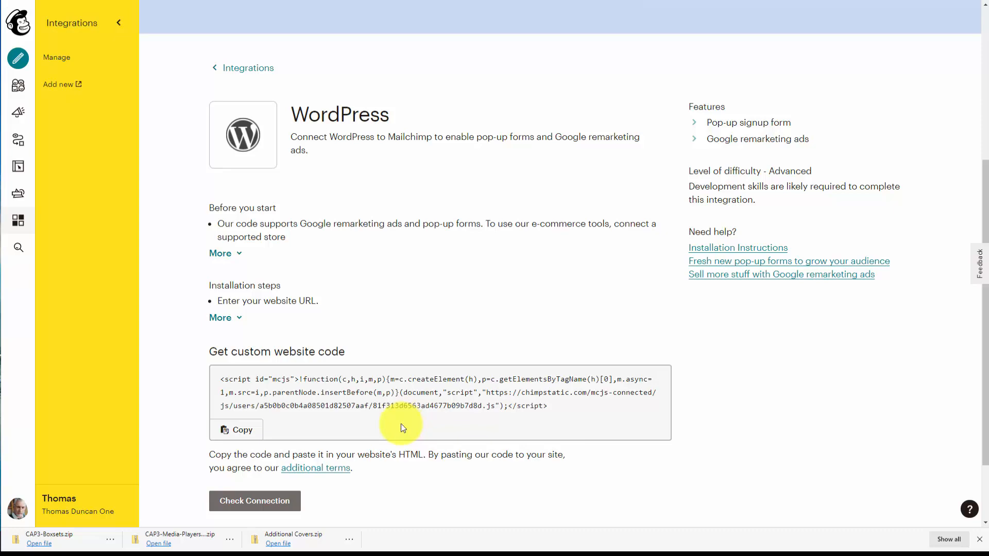
scroll(402, 427, down, 3)
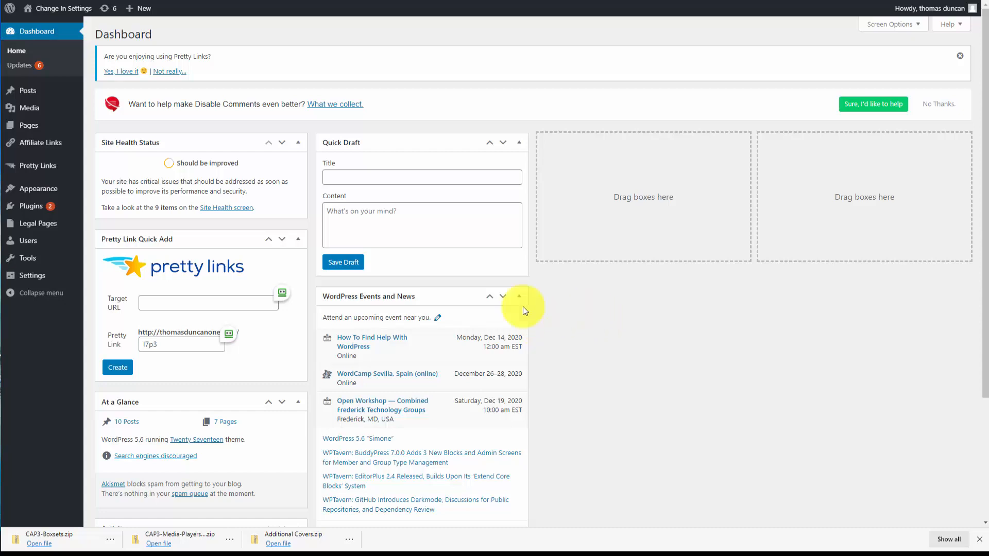
Open the WordPress Theme Editor and accept the warning about direct theme edits.
mouse_move(46, 194)
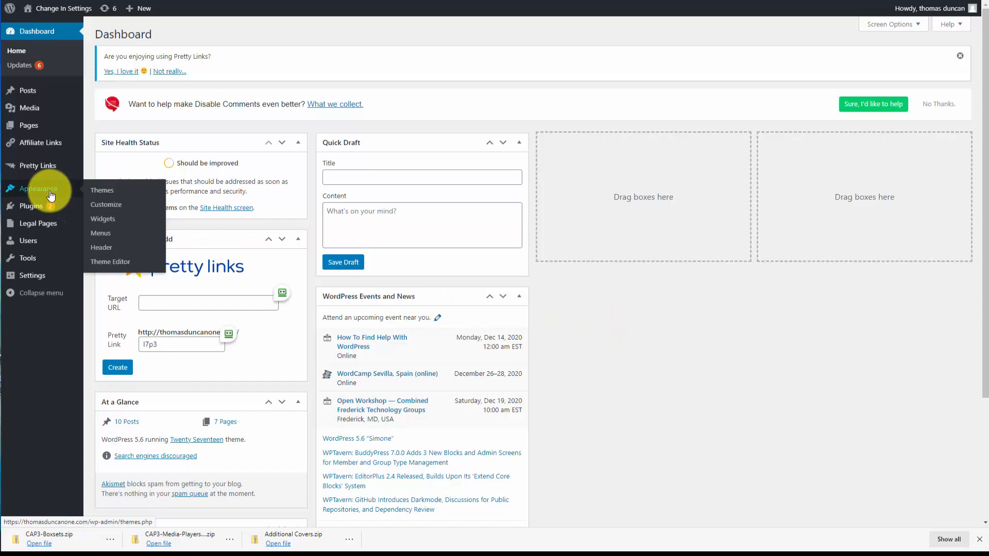
click(122, 262)
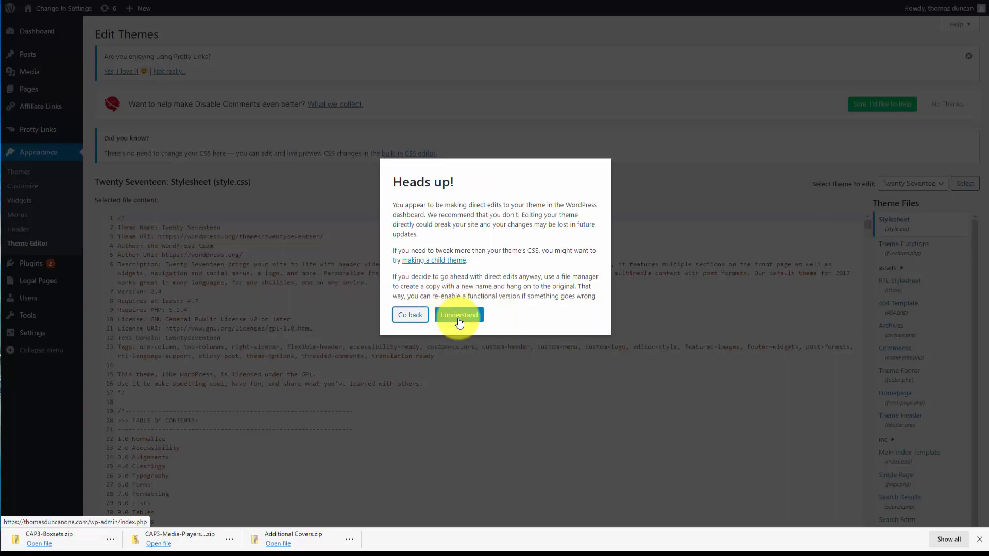
click(458, 316)
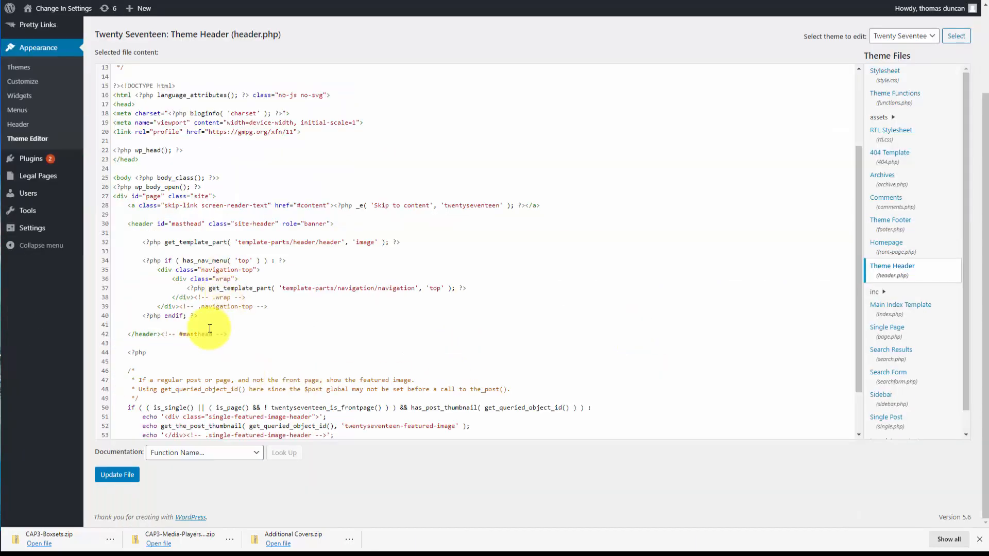
Paste the Mailchimp script on a new line after the navigation block in header.php and update the file.
click(215, 318)
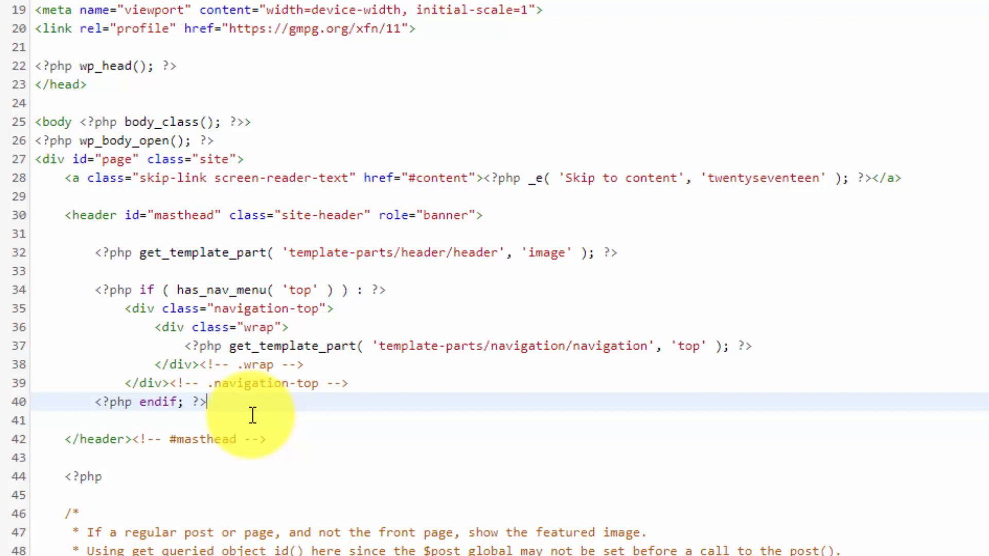
key(Return)
key(ctrl+v)
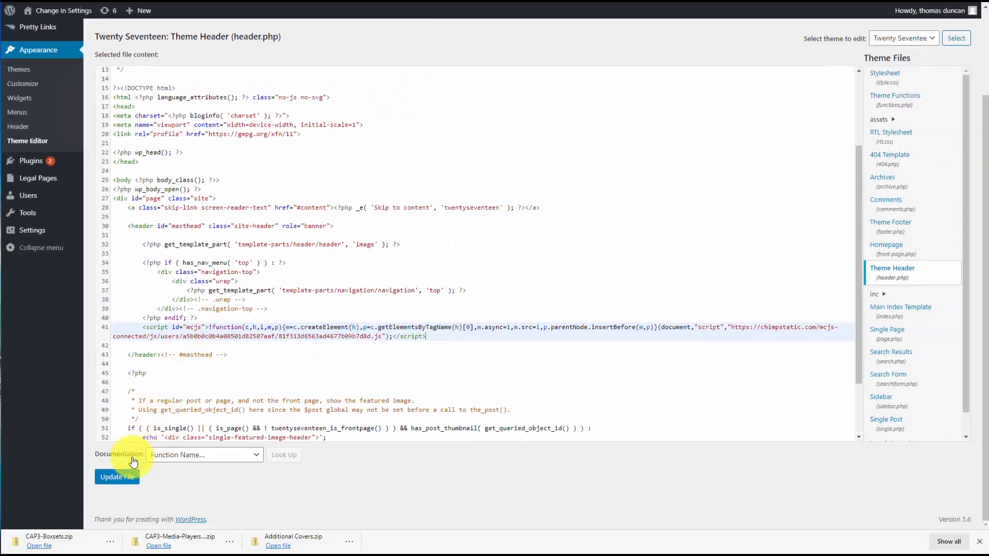
click(123, 479)
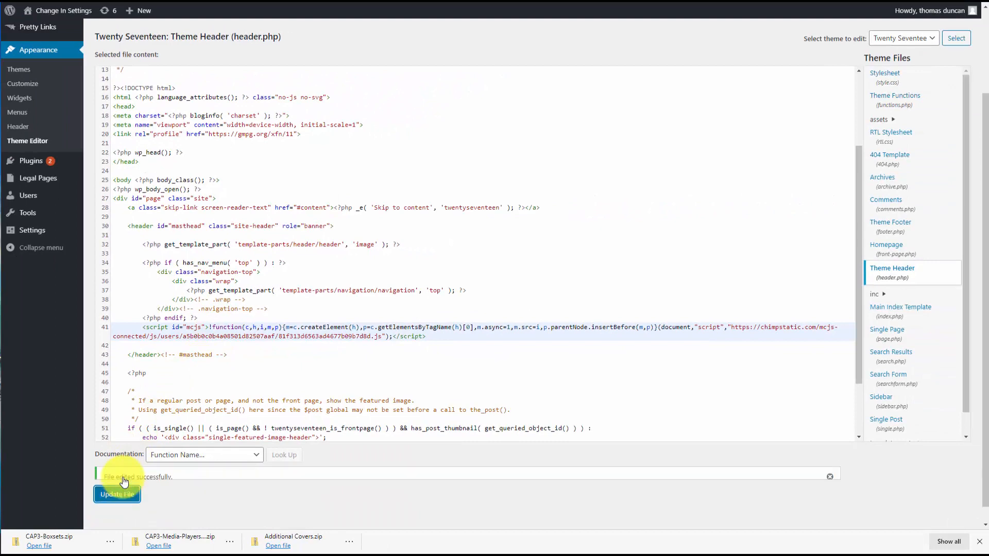
Switch back to Mailchimp, check the WordPress site connection, and start a pop-up form.
key(alt+Tab)
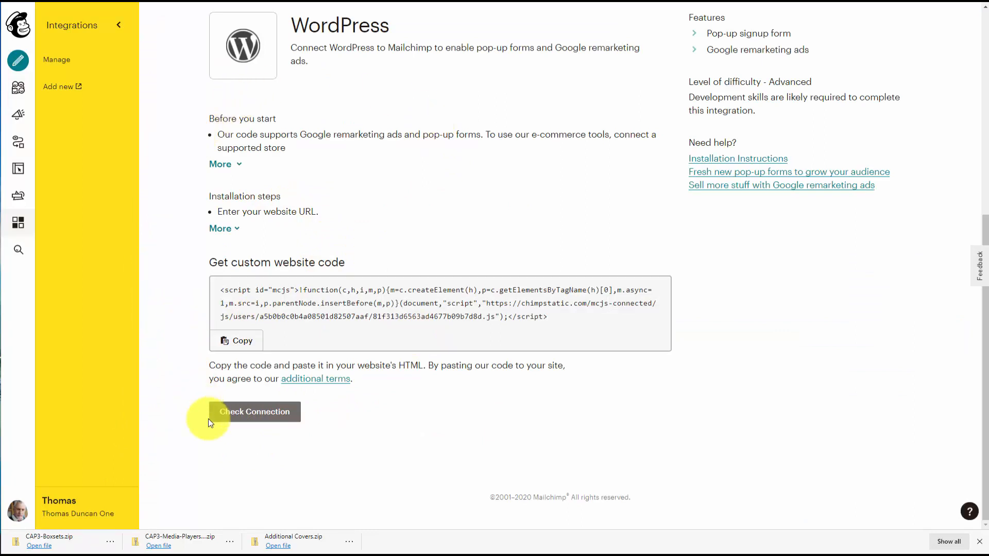
click(243, 420)
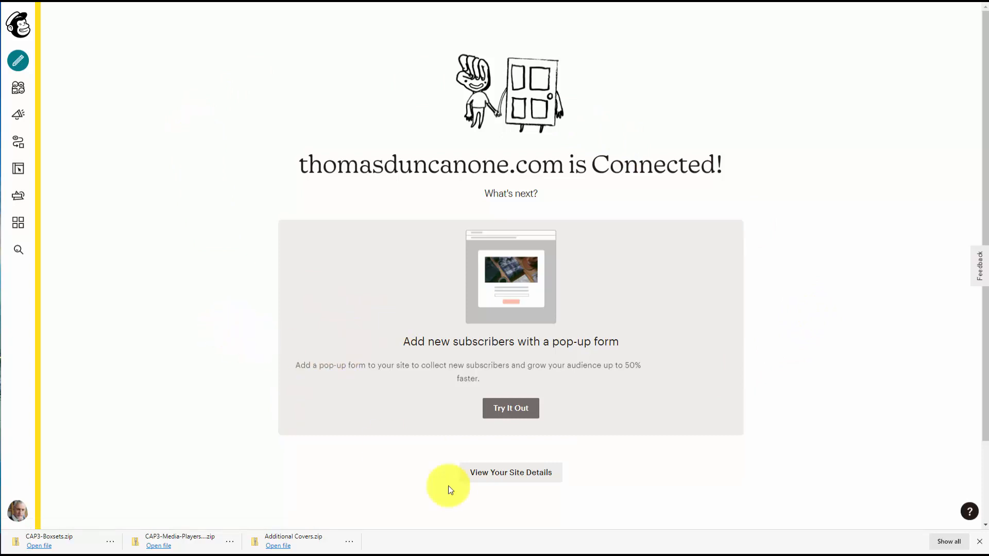
click(511, 410)
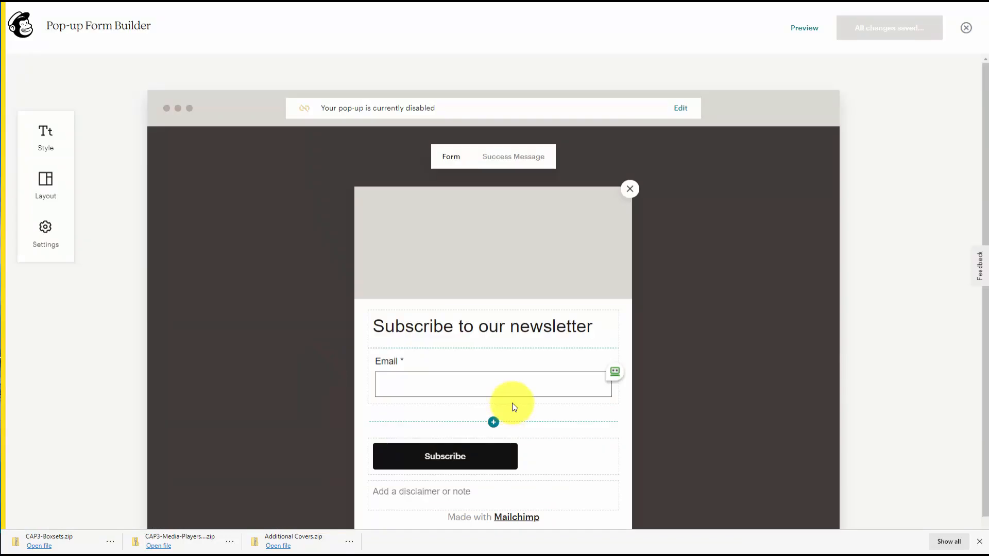
Enable the pop-up form on the connected WordPress site.
scroll(566, 351, down, 2)
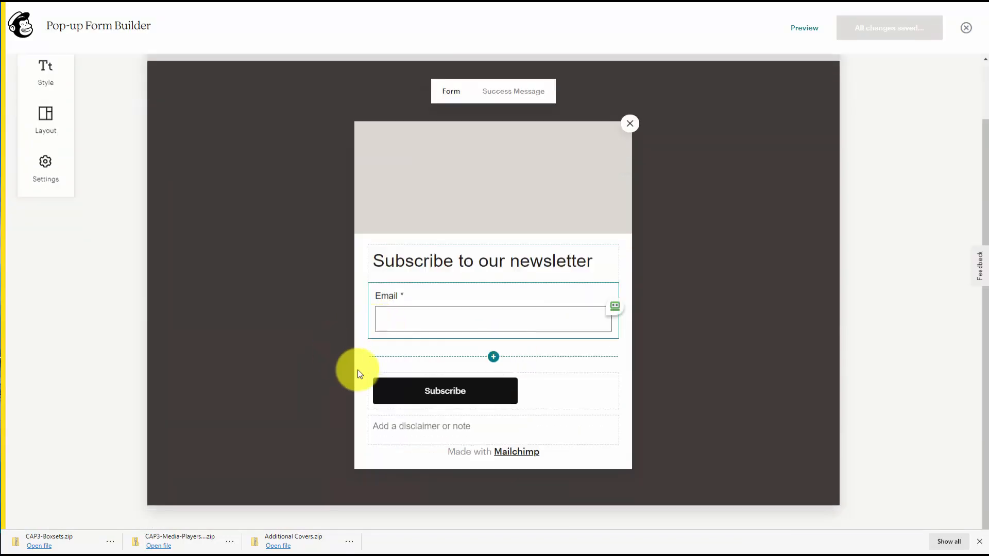
scroll(360, 373, up, 2)
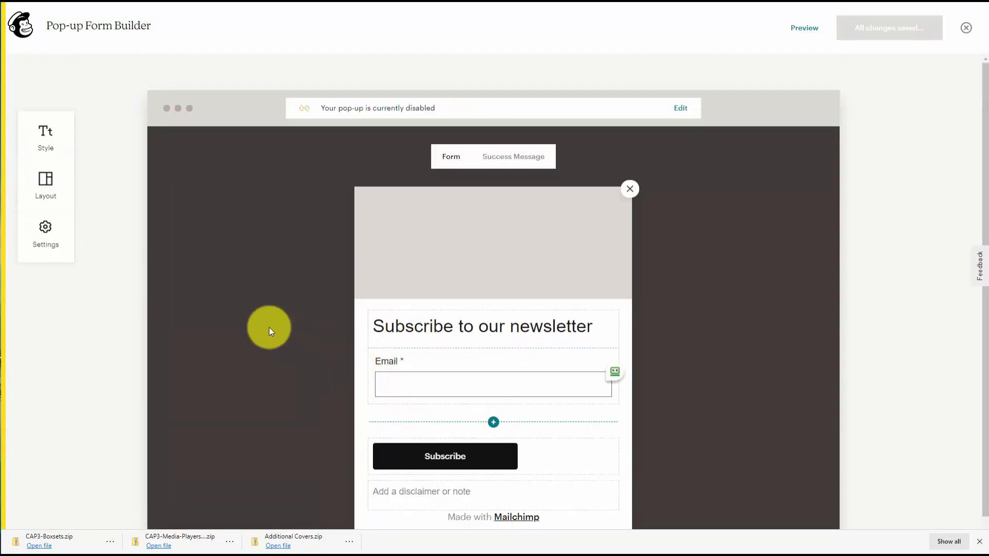
scroll(282, 338, down, 1)
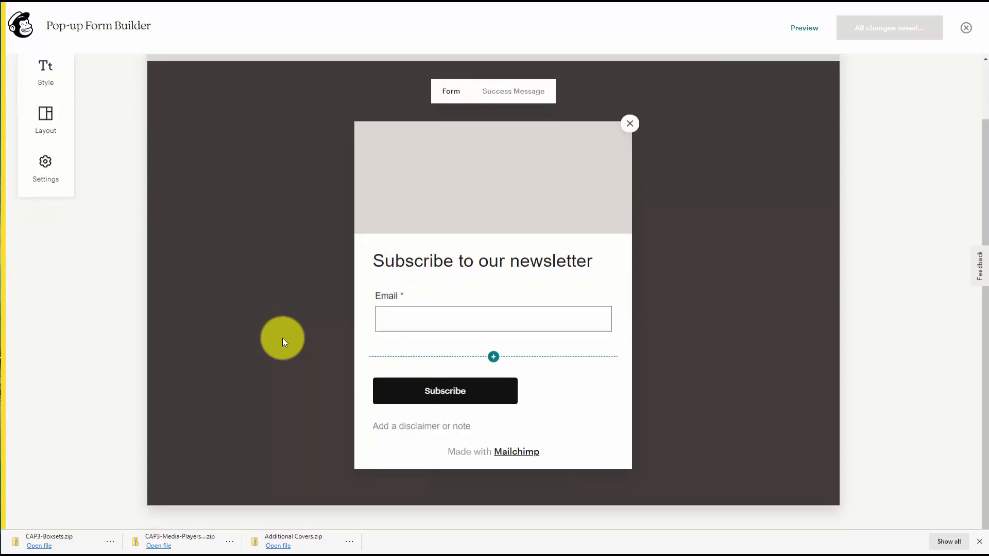
scroll(282, 338, up, 1)
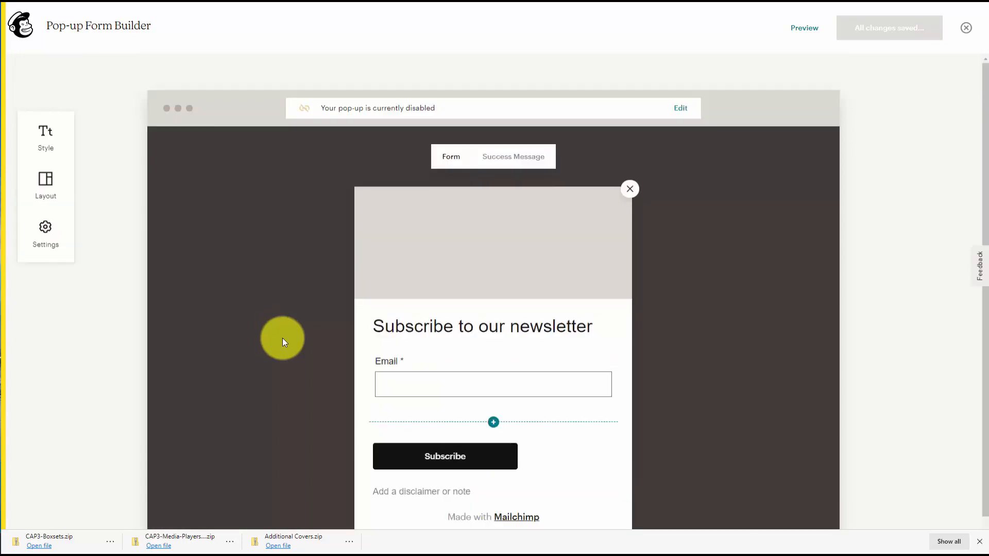
click(680, 109)
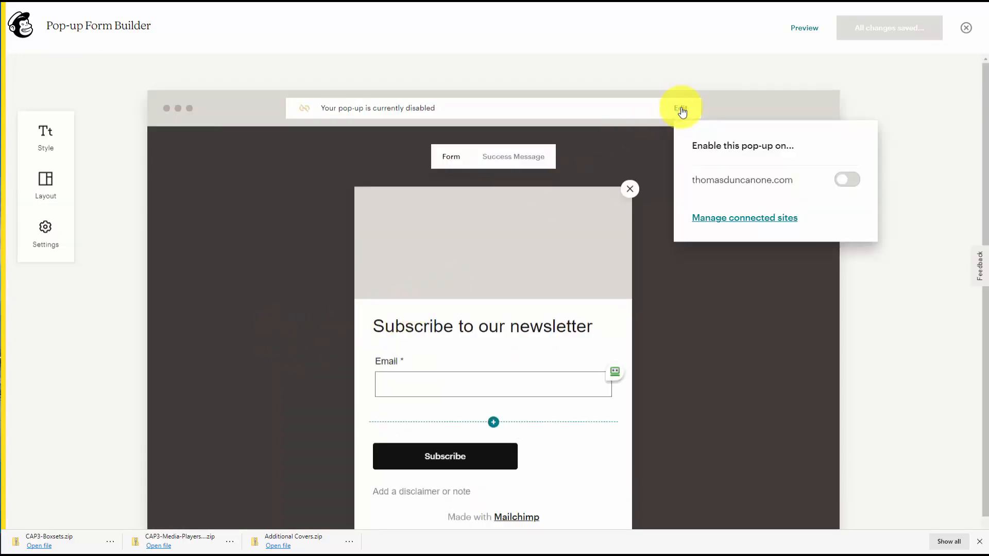
click(854, 180)
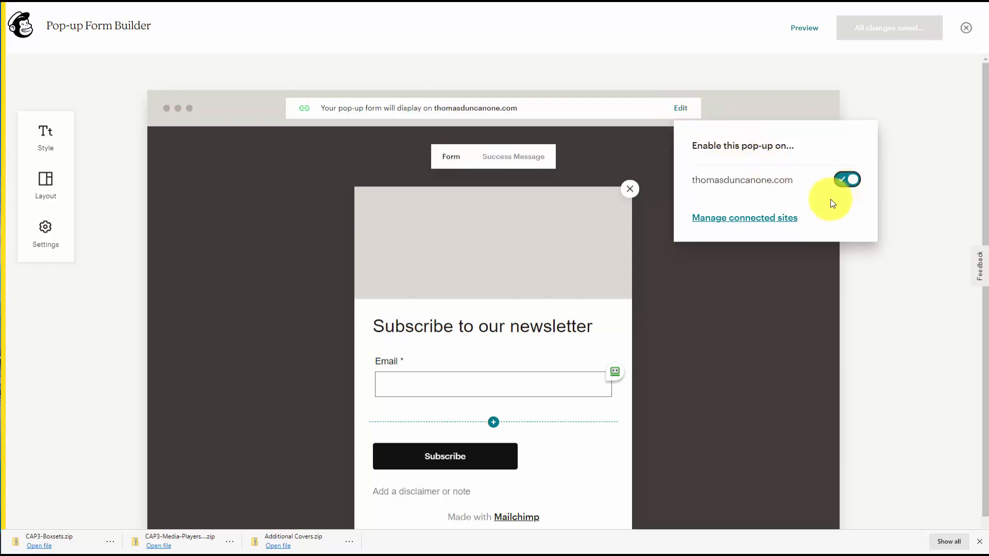
click(641, 209)
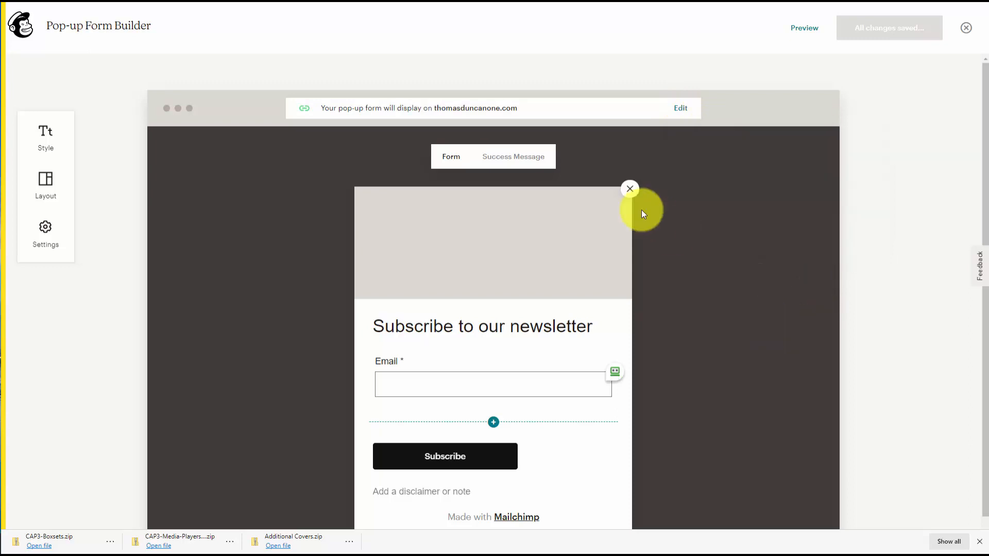
Review the pop-up's success message and preview the pop-up in desktop and mobile views.
click(530, 159)
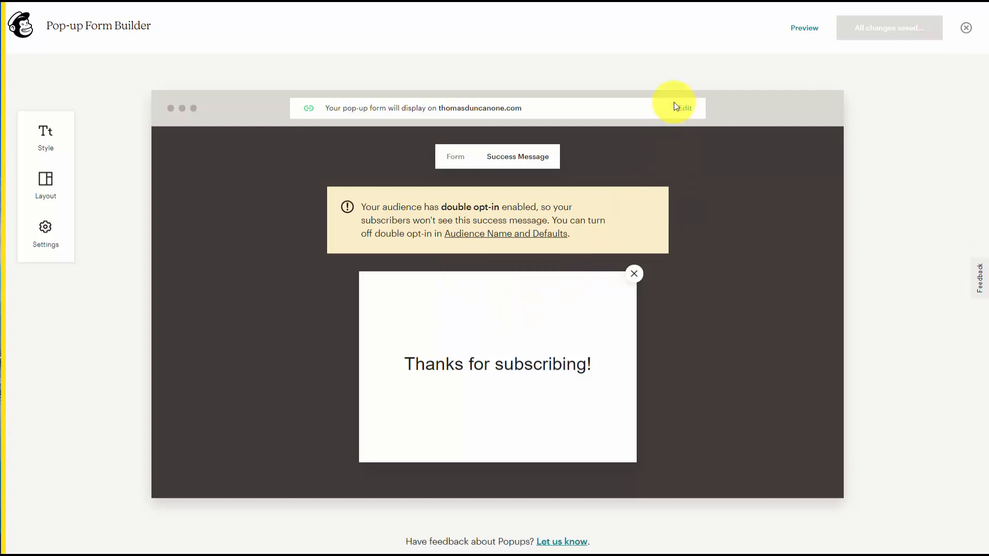
click(803, 27)
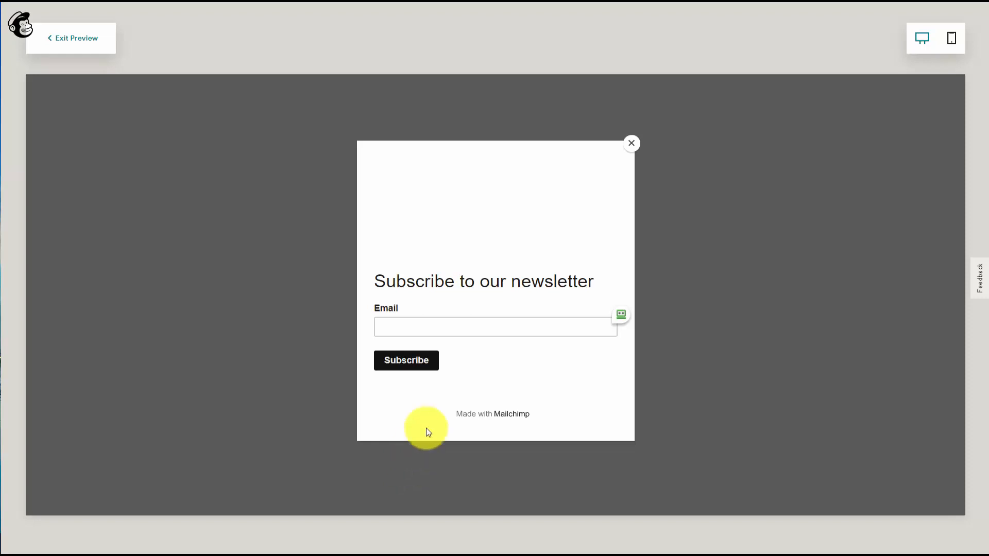
click(953, 41)
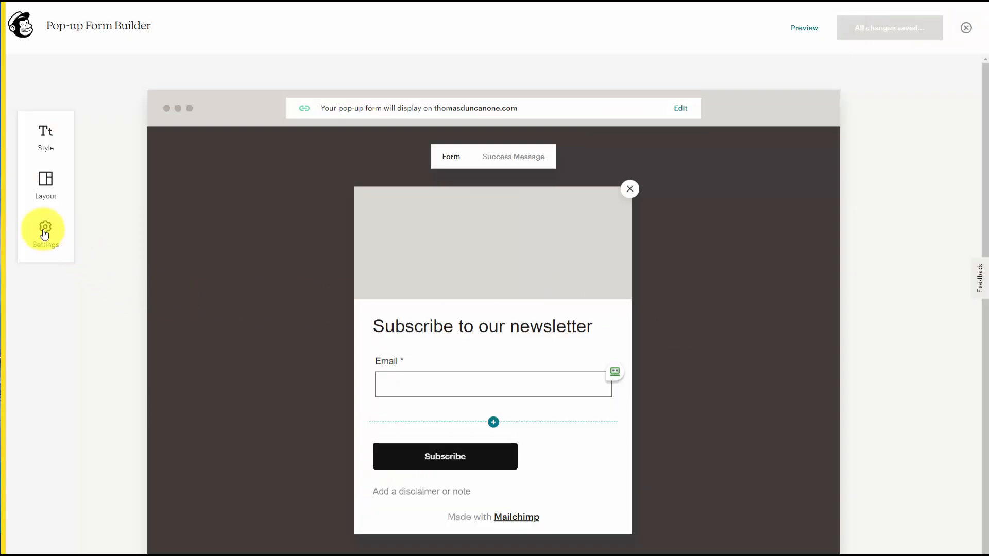
Set the pop-up to display after 20 seconds and save and publish it.
click(45, 232)
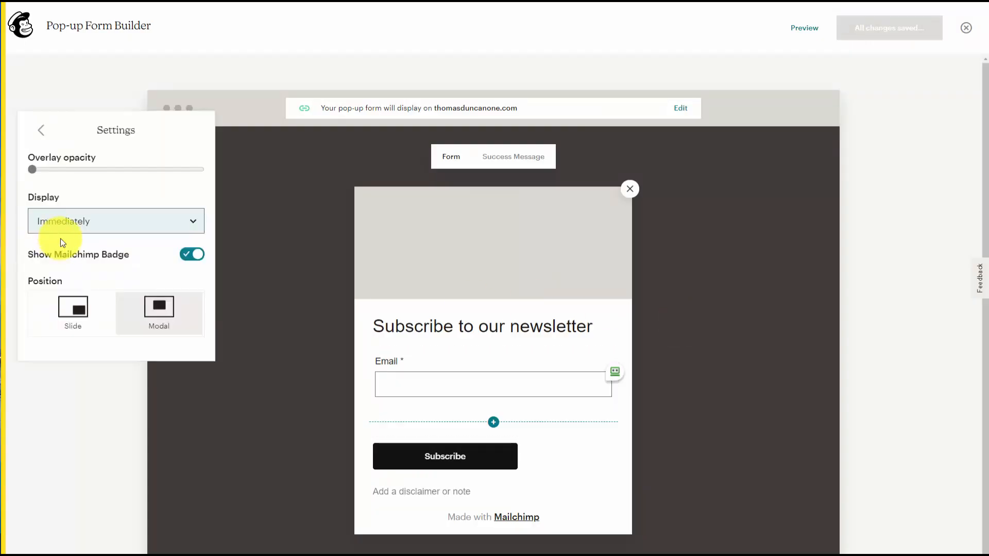
click(168, 230)
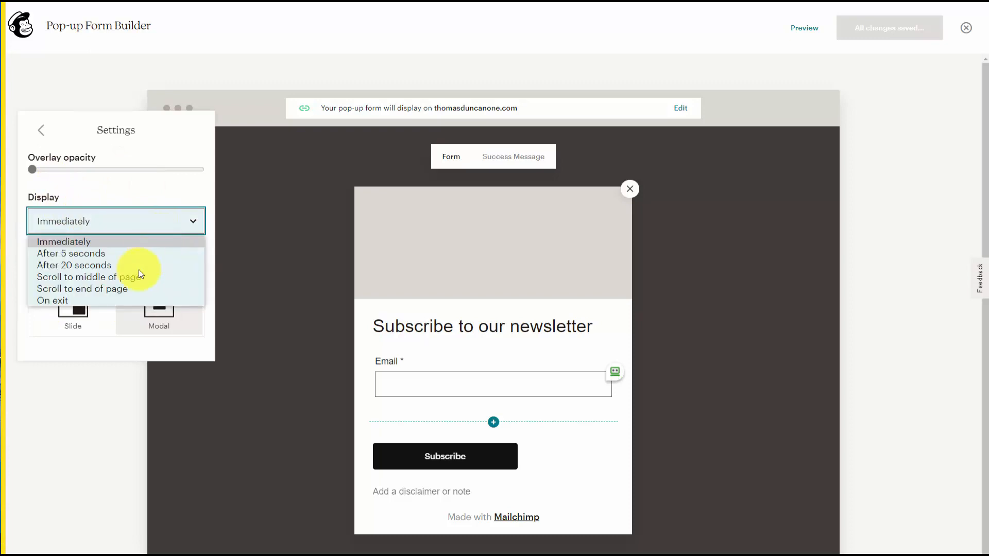
click(89, 266)
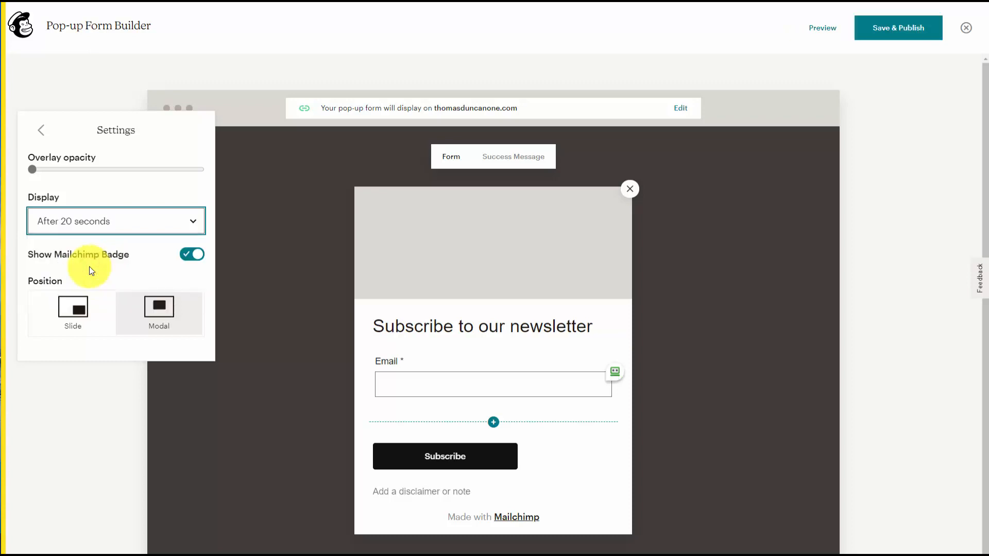
click(897, 34)
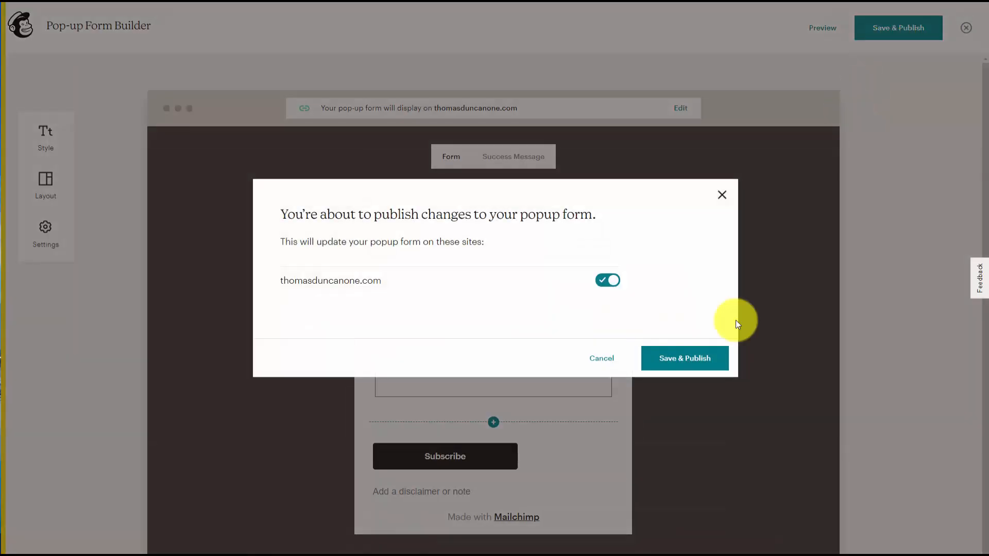
click(672, 353)
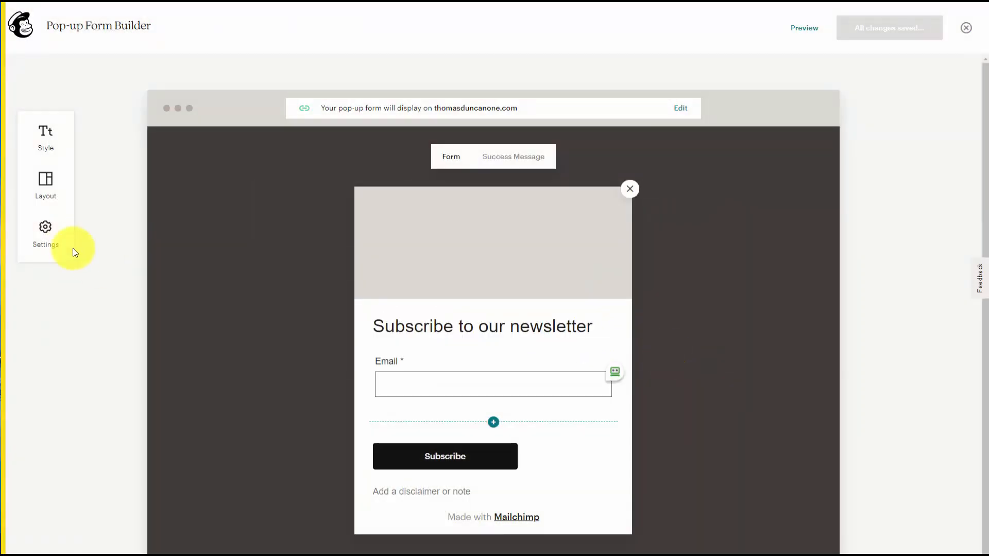
Change the pop-up display trigger to On exit and save and publish it to the site.
click(45, 227)
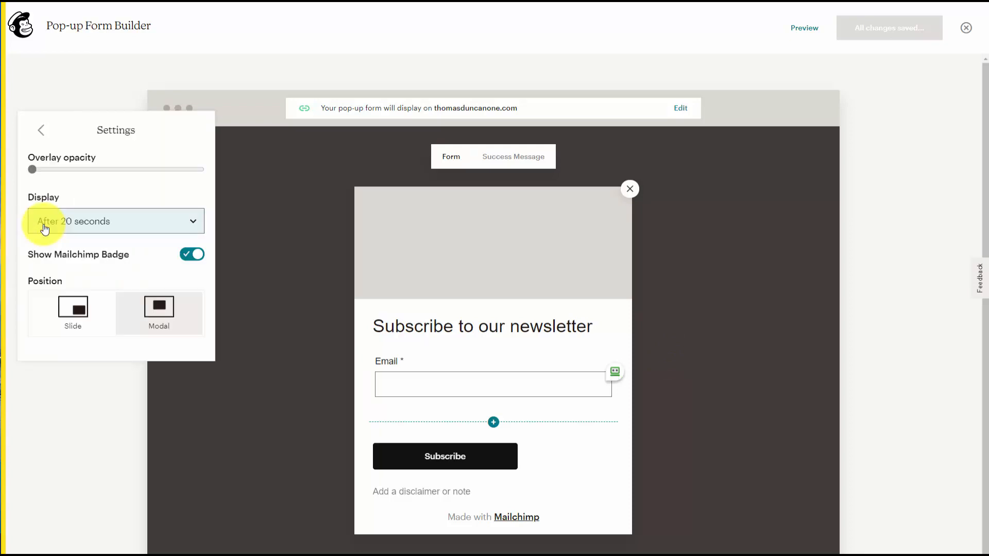
click(144, 225)
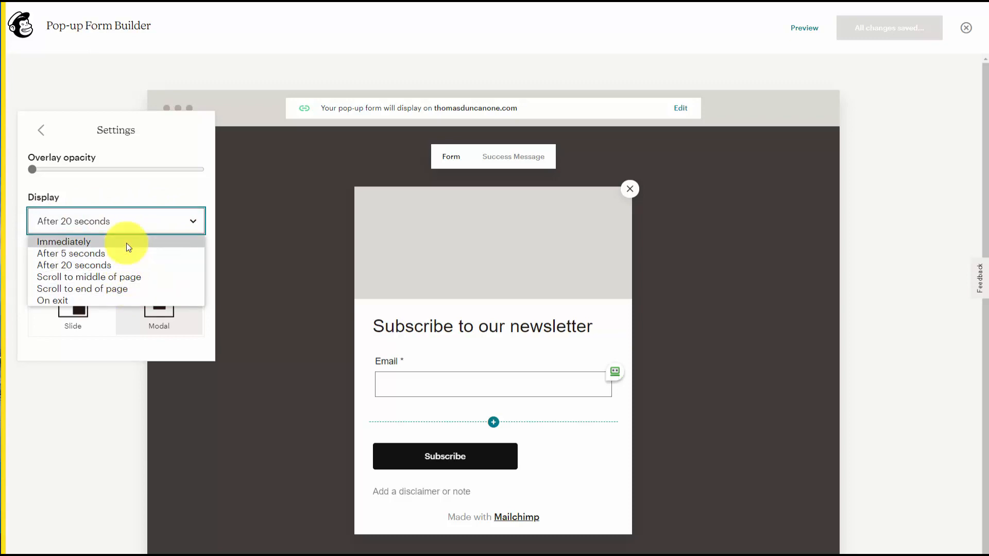
click(92, 301)
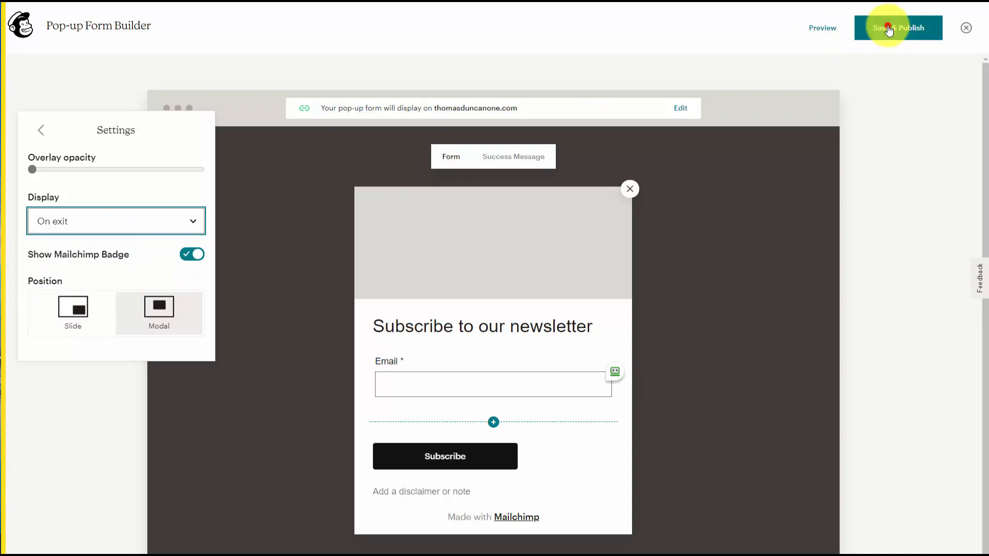
click(888, 27)
click(682, 359)
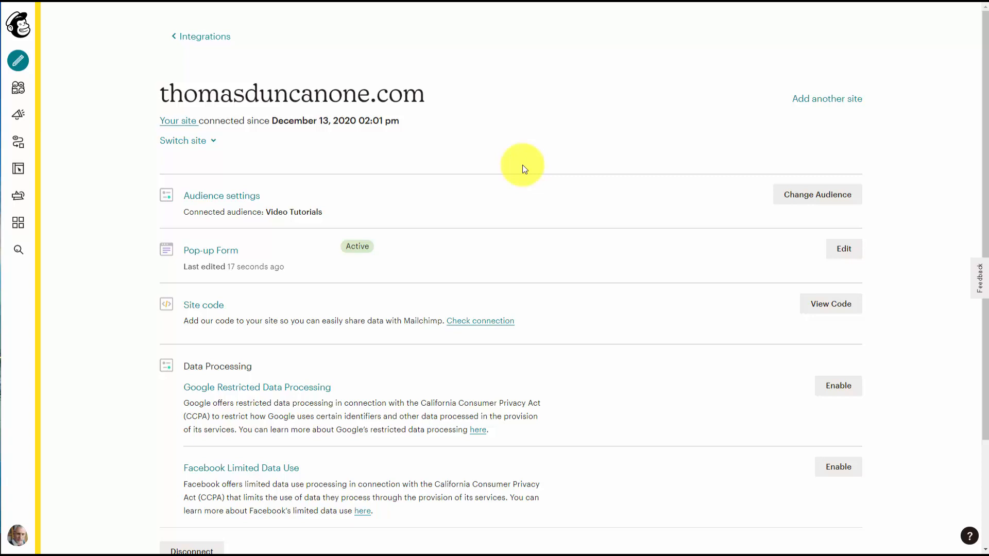
Open the audience's embedded signup forms and copy the Classic form code.
click(21, 95)
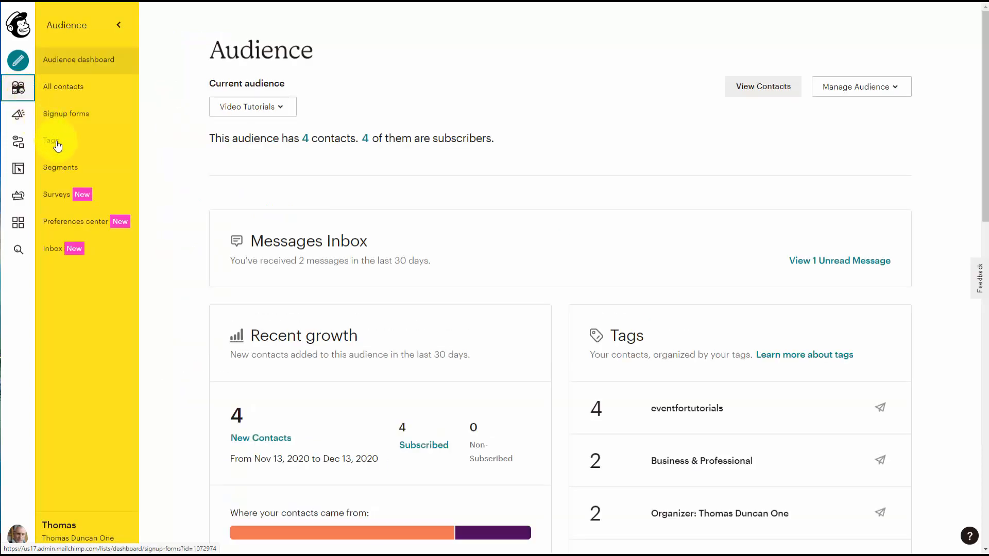
click(67, 114)
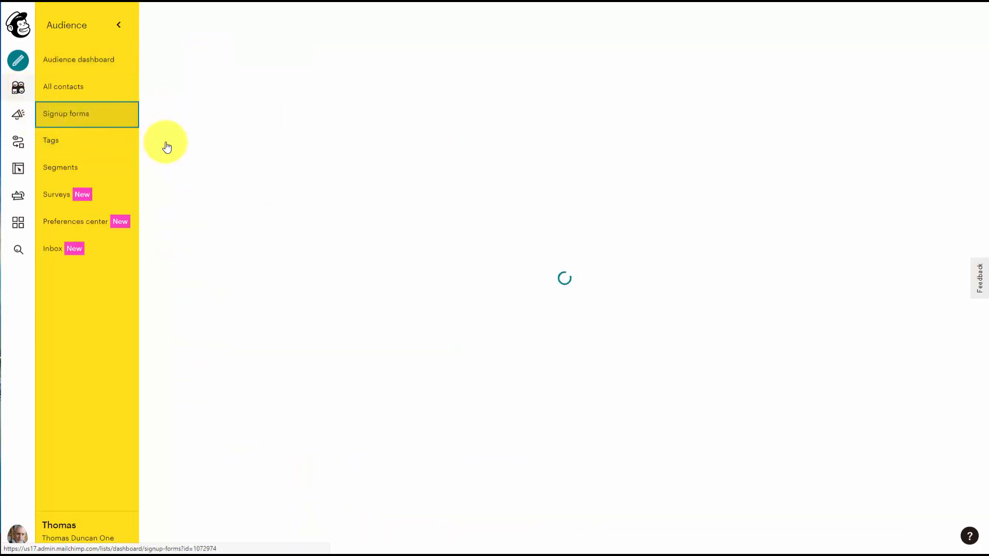
scroll(172, 149, down, 3)
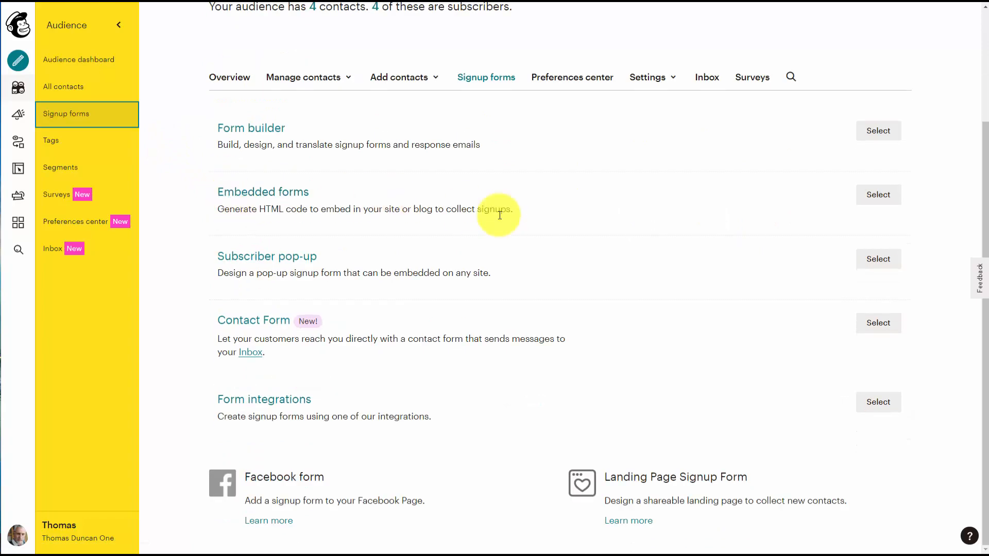
click(885, 205)
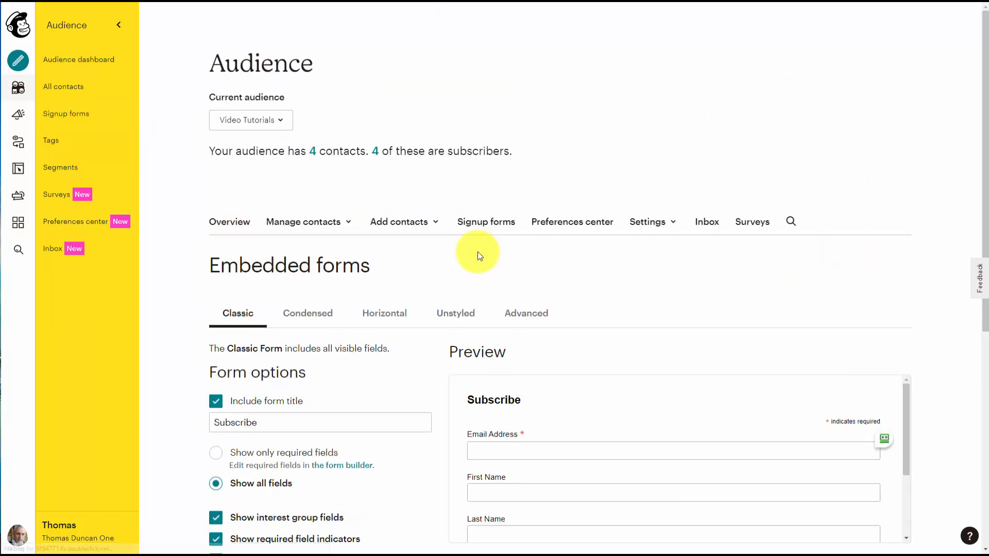
scroll(479, 256, down, 5)
scroll(480, 256, down, 2)
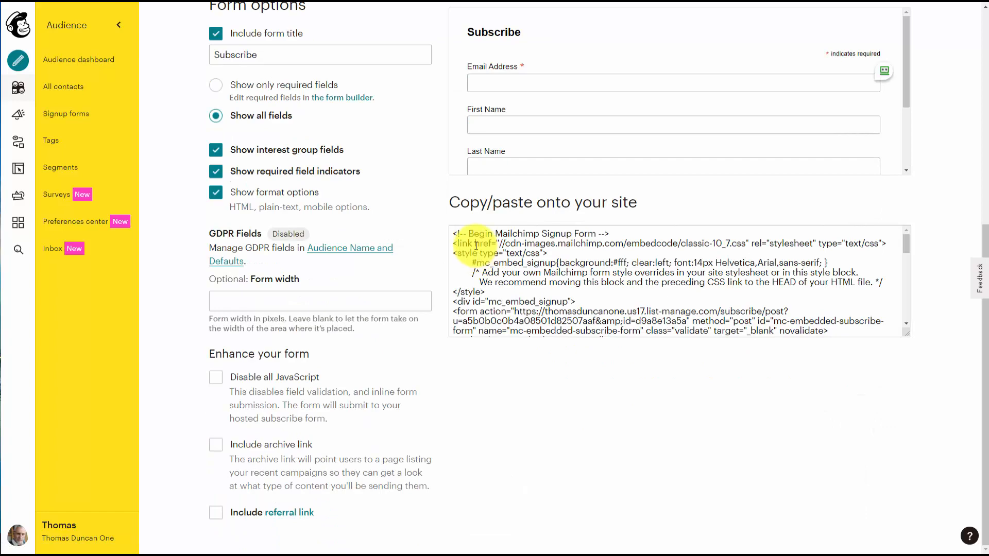
click(476, 246)
key(ctrl+c)
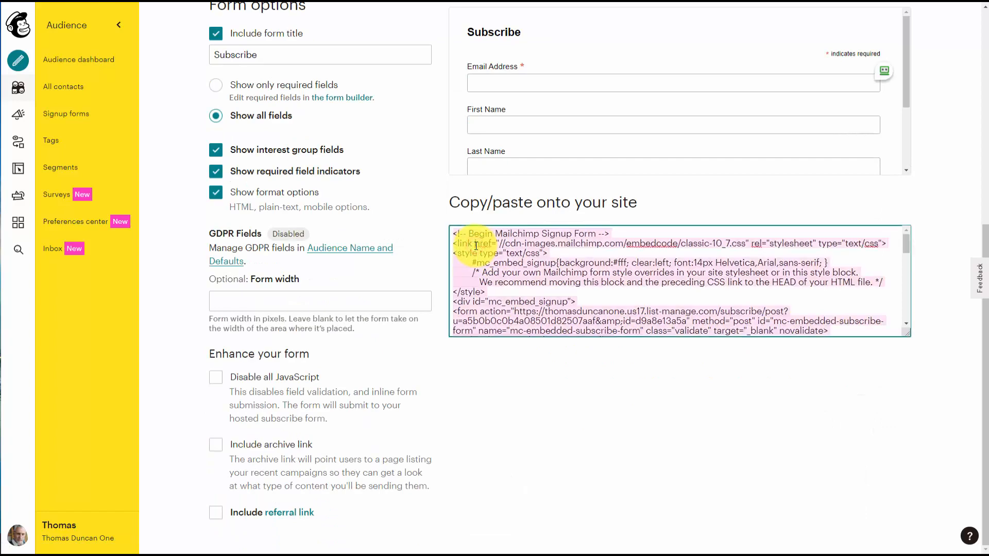
Switch to WordPress, create a new page, paste the embed form code into its content, and publish it.
scroll(477, 252, up, 5)
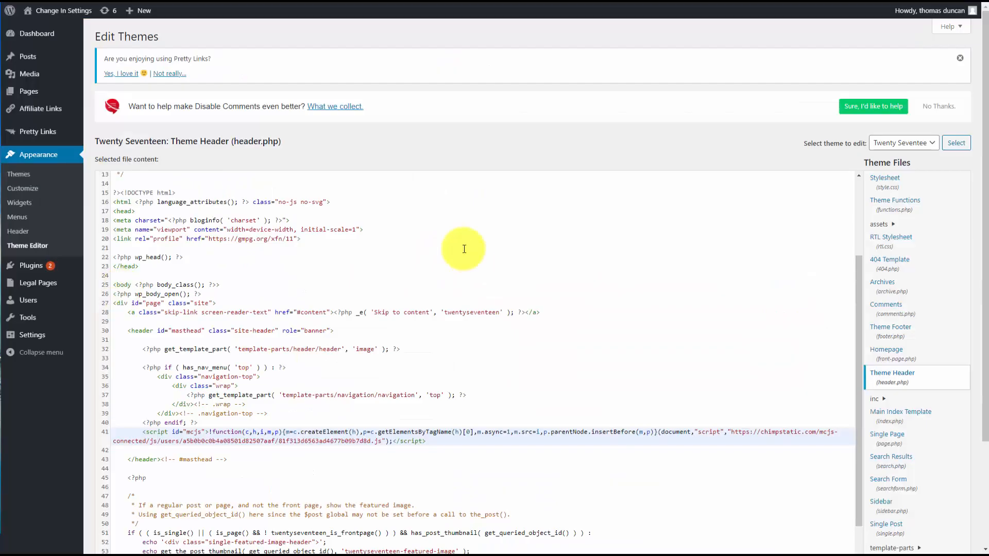
mouse_move(67, 98)
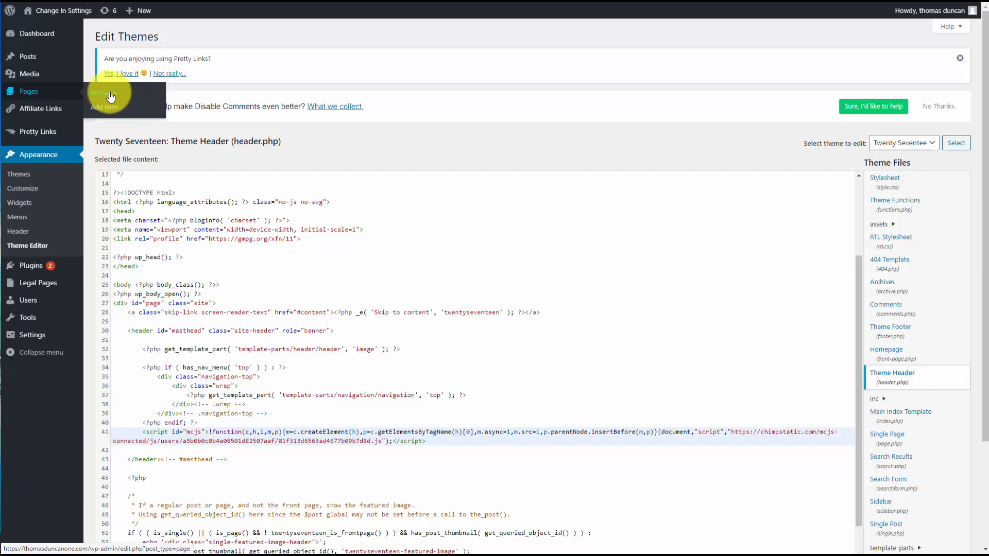
click(106, 107)
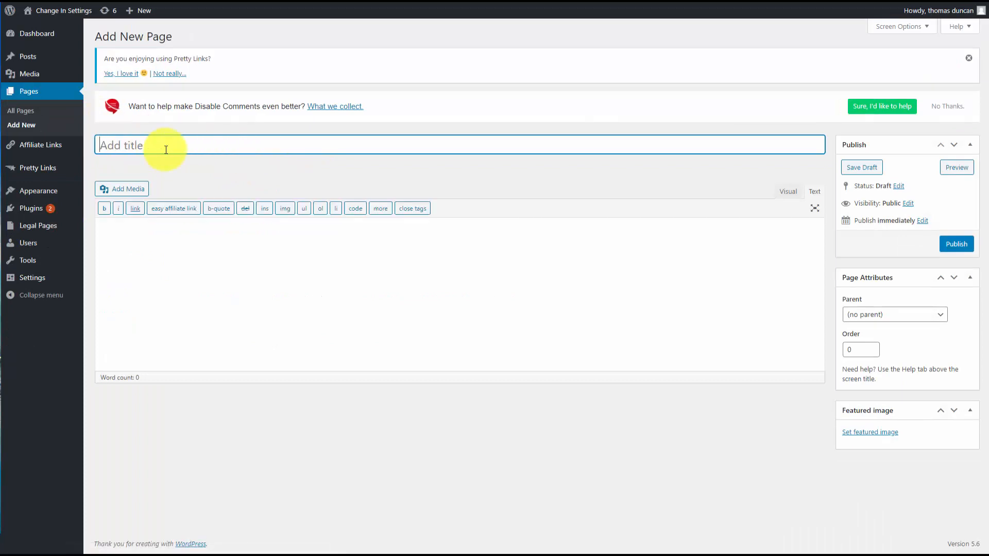
click(198, 233)
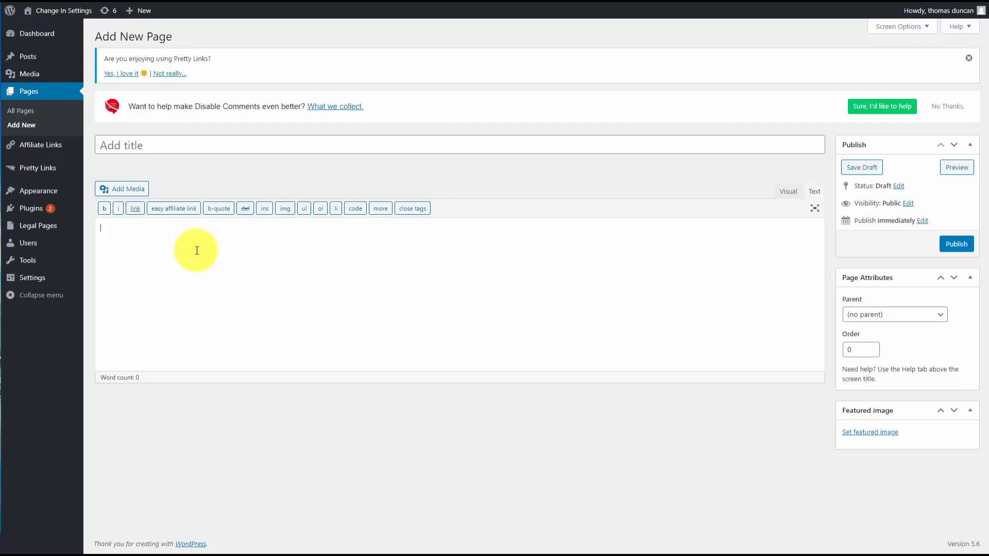
key(ctrl+v)
scroll(198, 251, up, 3)
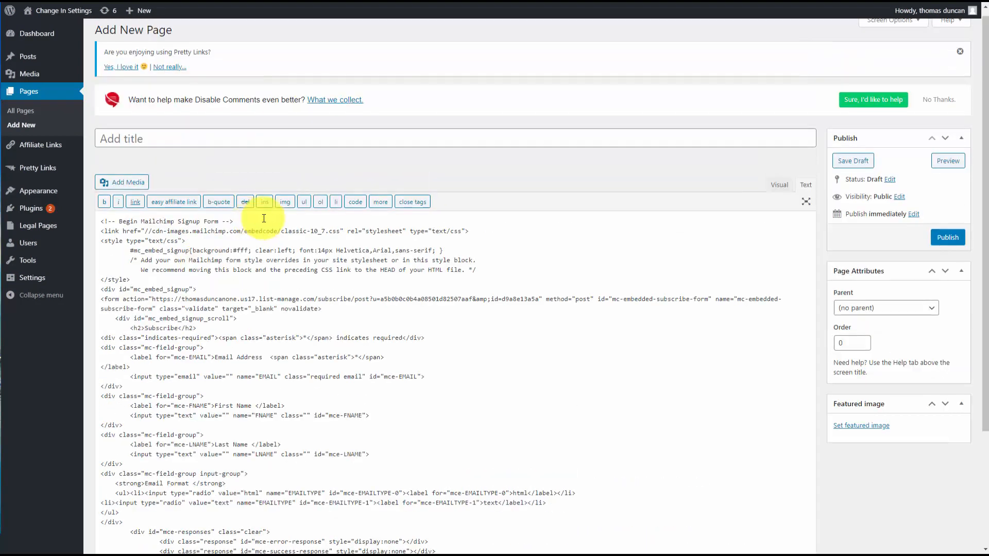
click(944, 251)
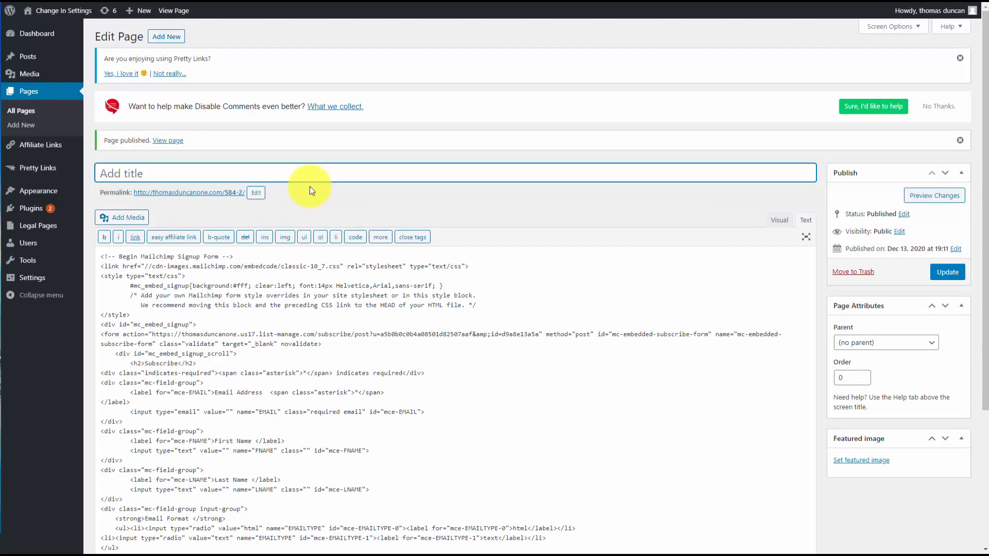
Add a Custom HTML widget to the Blog Sidebar in the WordPress widgets.
click(168, 141)
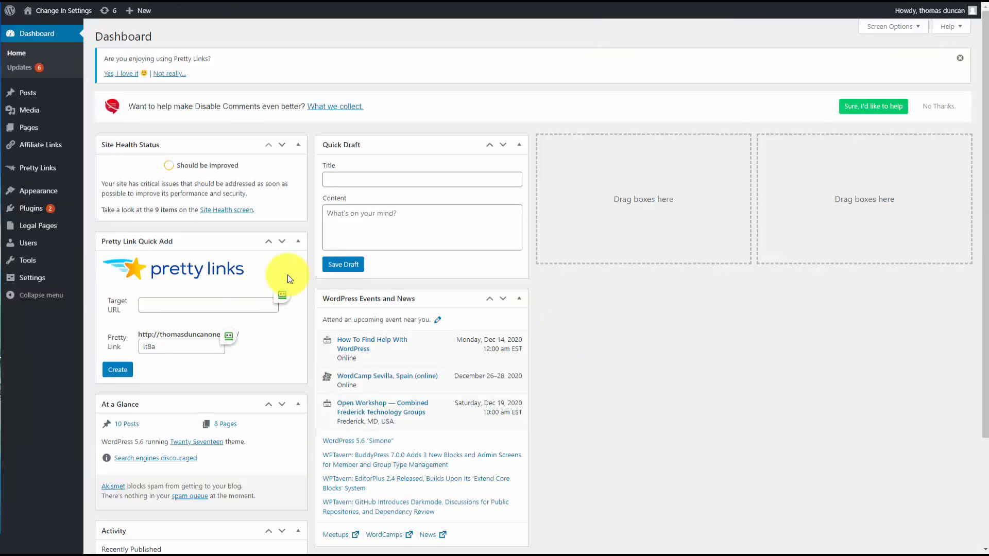
mouse_move(38, 191)
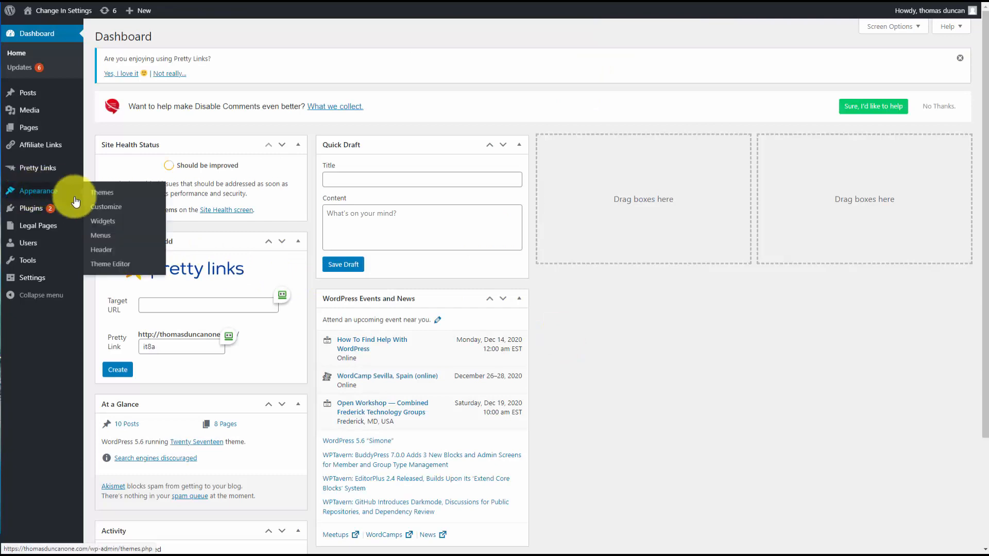
click(110, 227)
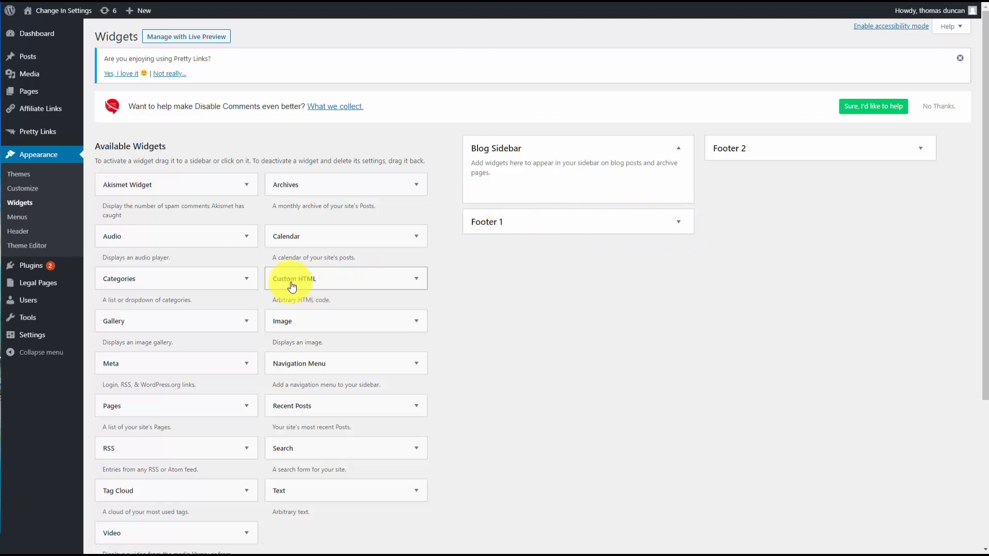
drag(292, 286, 535, 196)
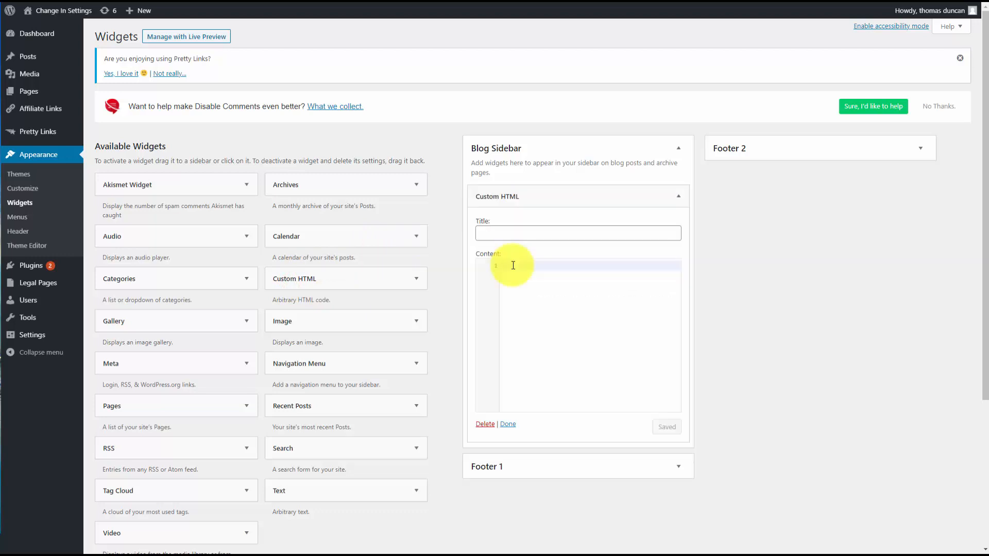
Paste the Mailchimp signup form code into the Custom HTML widget's content and save the widget.
key(ctrl+v)
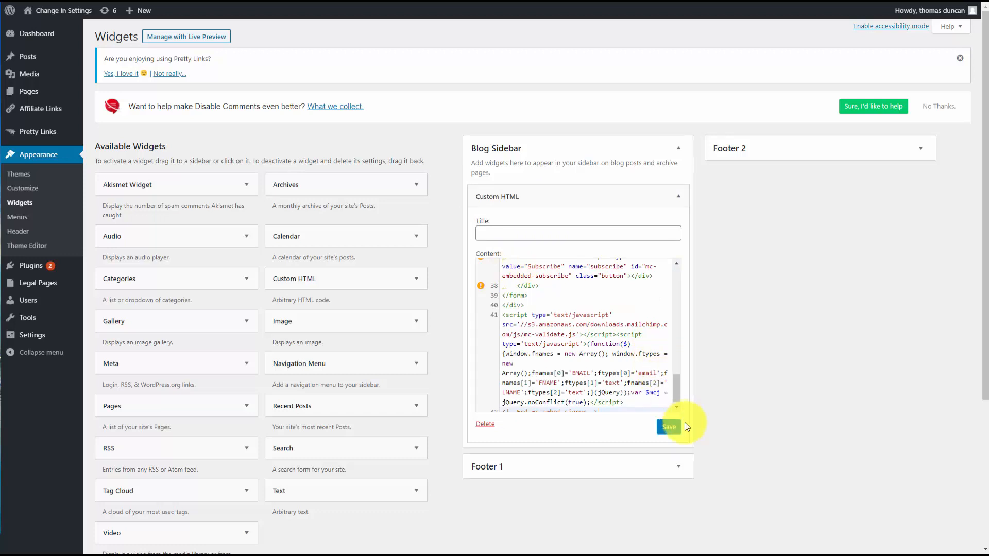
click(664, 428)
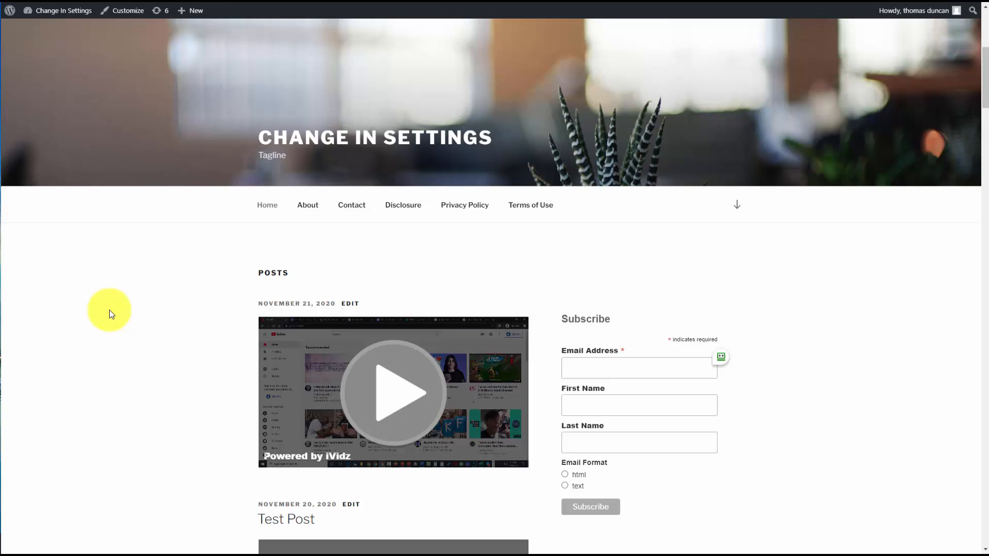
scroll(200, 239, down, 2)
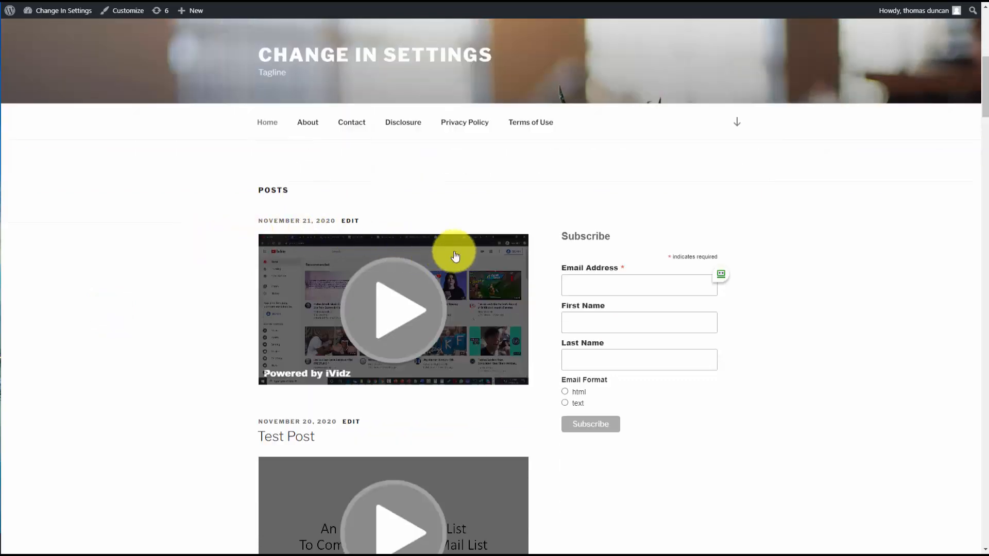
scroll(599, 220, down, 2)
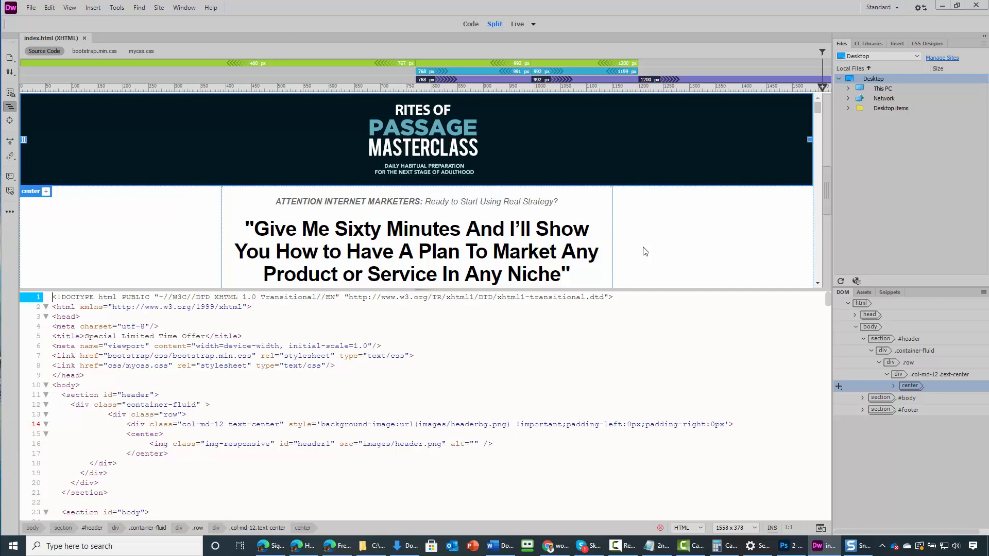
Switch to Dreamweaver and paste the Mailchimp embed code into index.html right after the h2 subheadline line.
scroll(544, 232, down, 2)
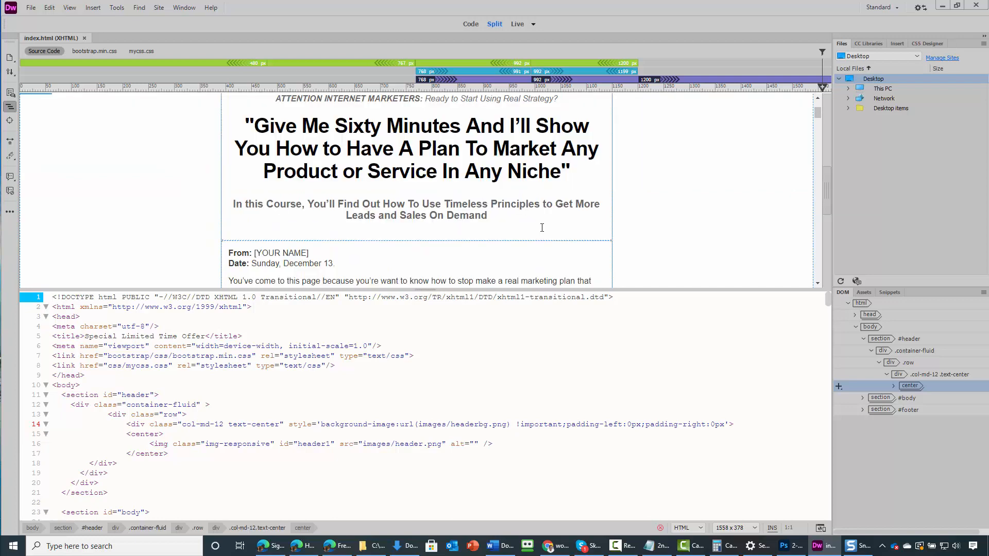
click(585, 260)
click(570, 172)
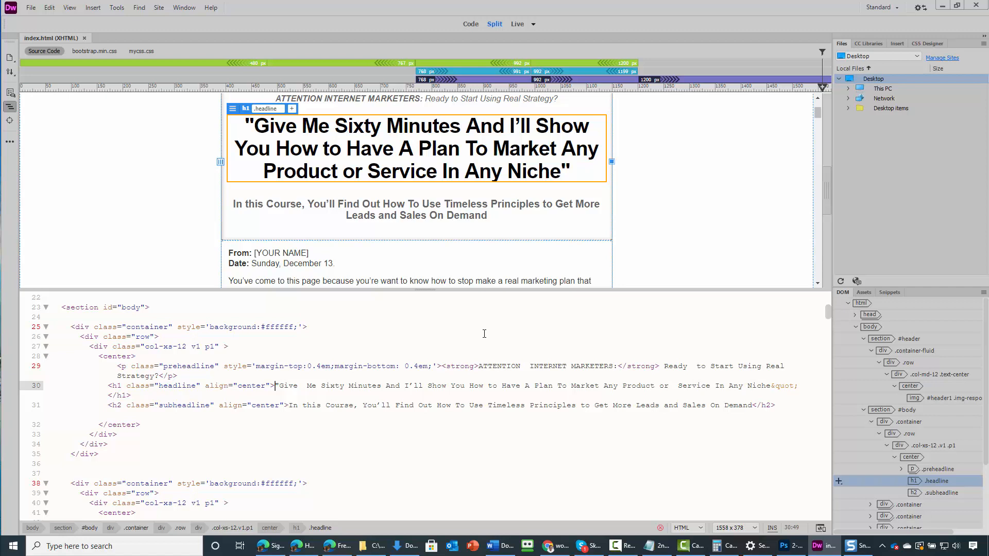
click(779, 407)
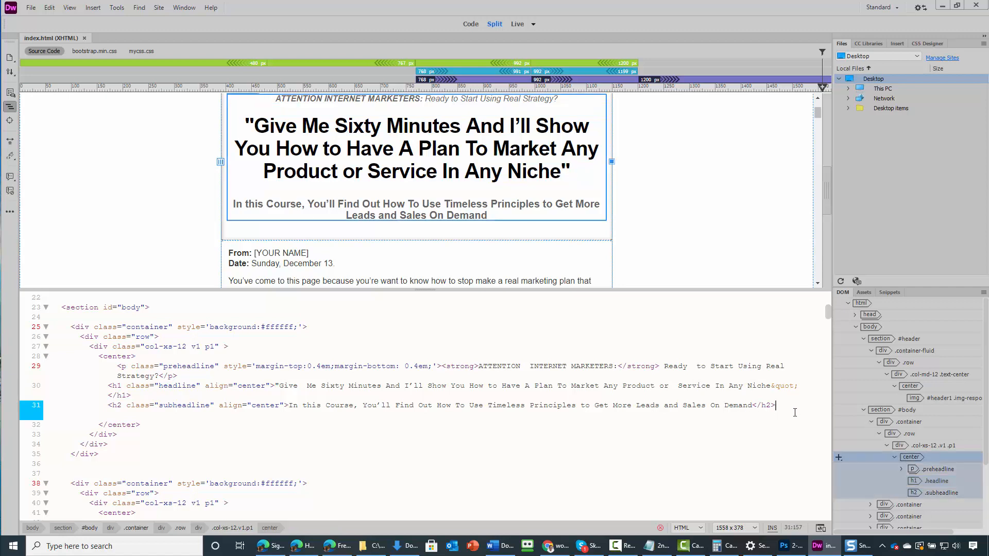
key(ctrl+v)
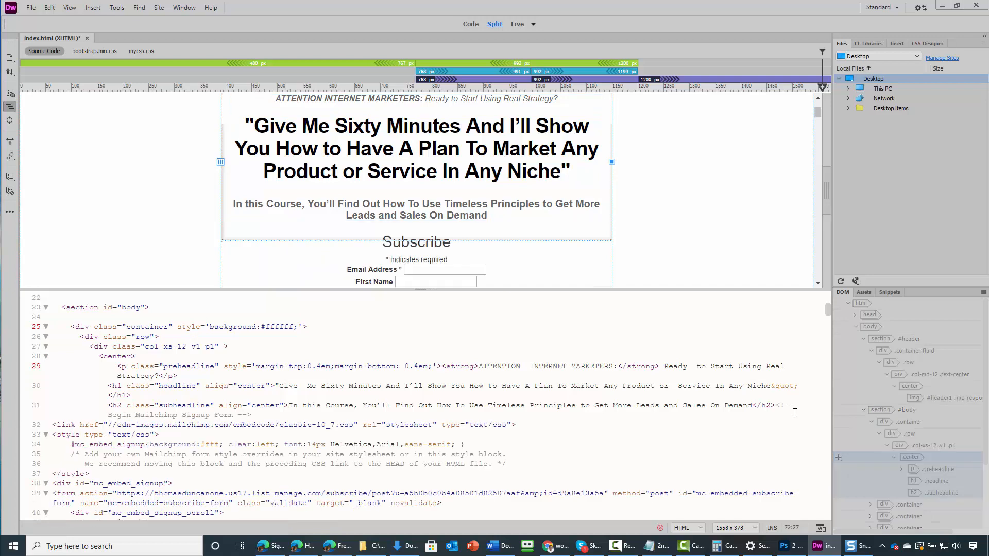